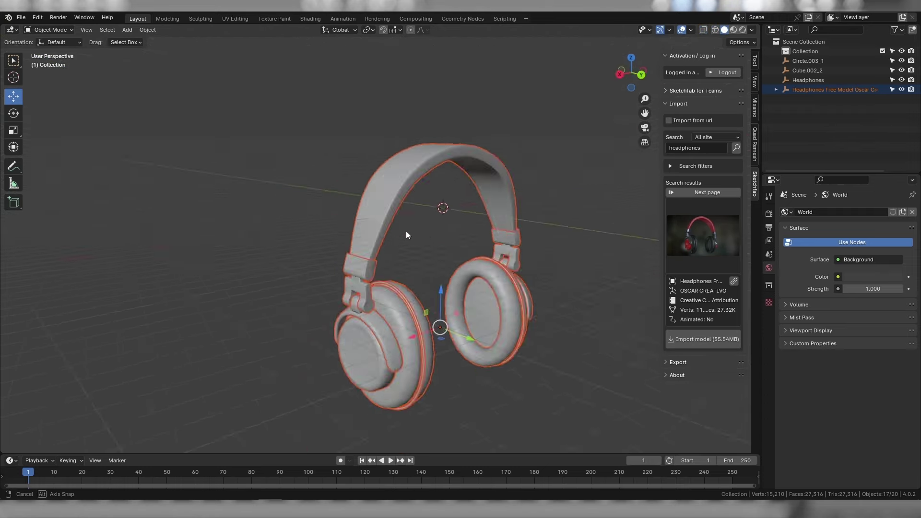
# Scale all headphone parts down, apply the scale and set origin to geometry.
pyautogui.press('a')
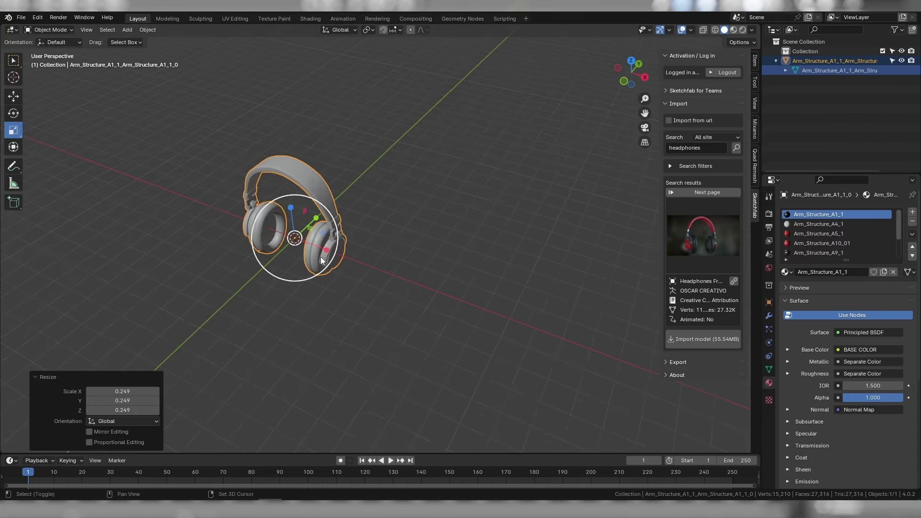
pyautogui.press('KP_Divide')
pyautogui.scroll(-3, 425, 303)
pyautogui.press('KP_Divide')
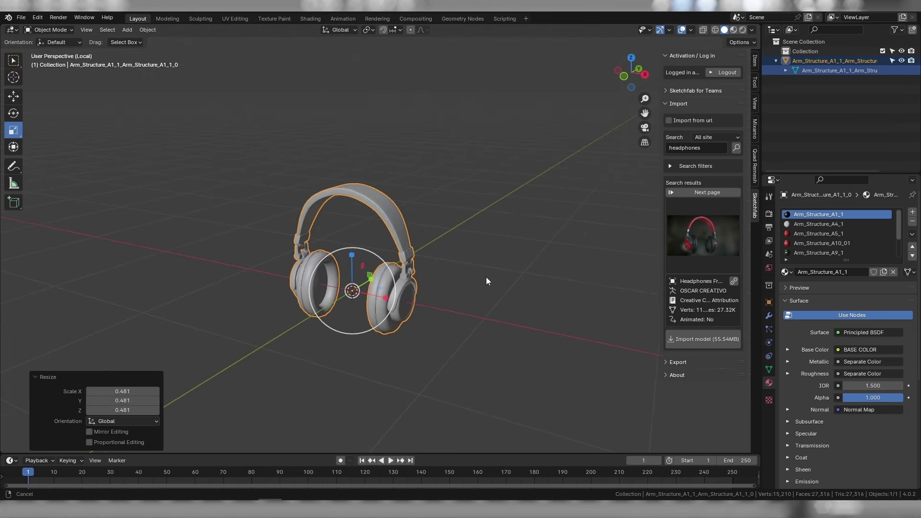
pyautogui.click(152, 31)
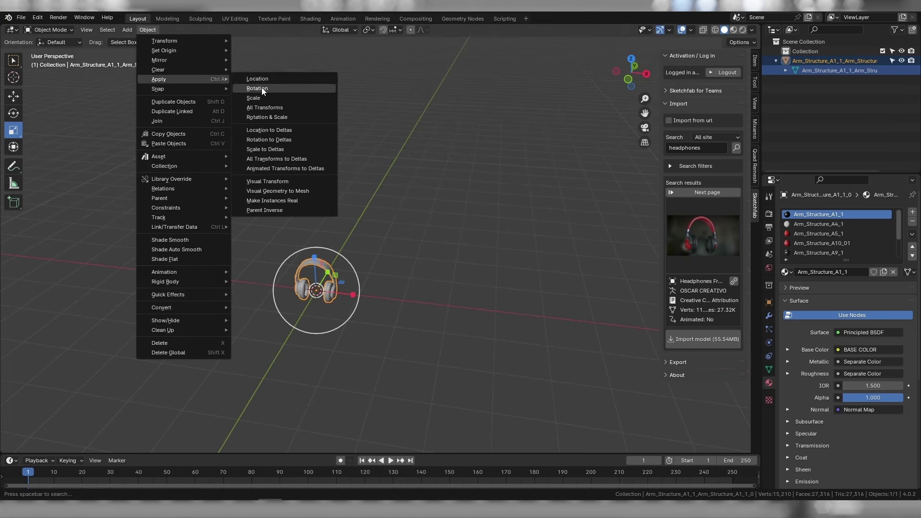
pyautogui.click(259, 88)
pyautogui.click(148, 30)
pyautogui.click(258, 61)
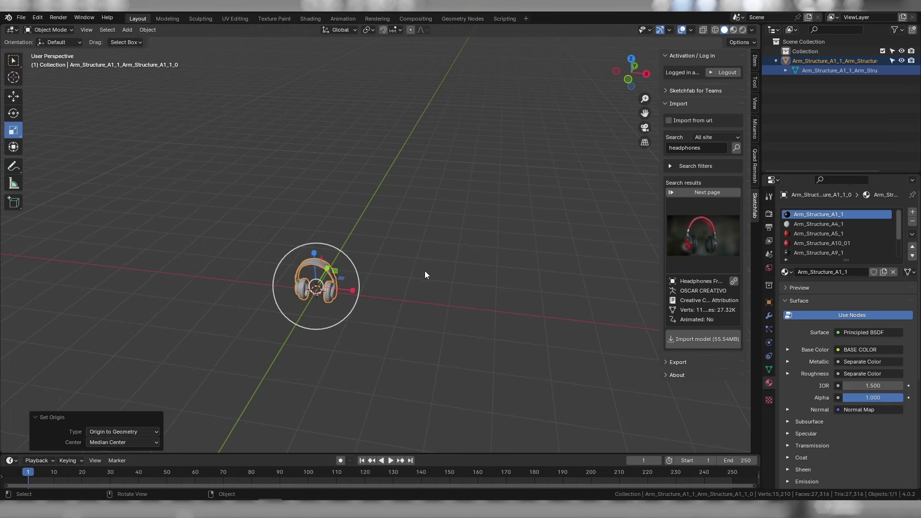
pyautogui.press('KP_Divide')
pyautogui.moveTo(425, 274)
pyautogui.mouseDown(button='middle')
pyautogui.moveTo(419, 235)
pyautogui.moveTo(518, 290)
pyautogui.moveTo(576, 307)
pyautogui.moveTo(551, 336)
pyautogui.moveTo(530, 329)
pyautogui.moveTo(557, 331)
pyautogui.mouseUp(button='middle')
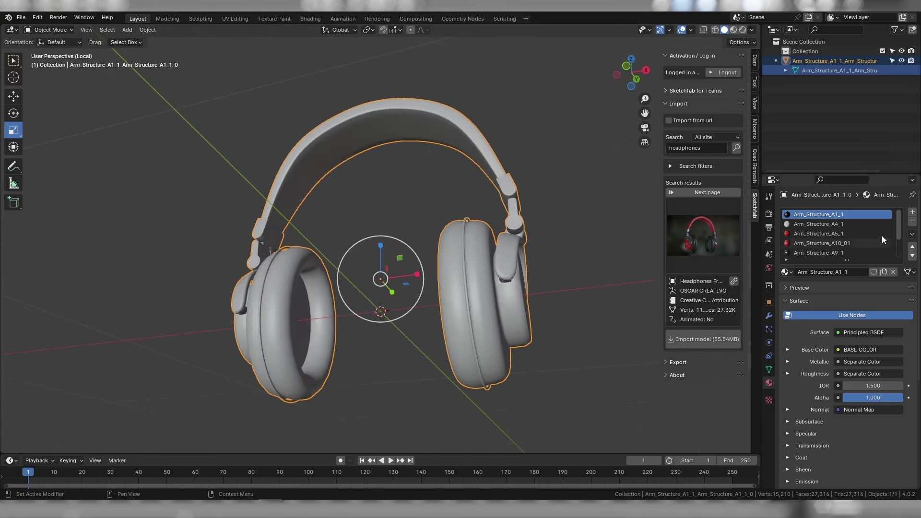
# Replace the headphones' material slots with the dark orange matte plastic material.
pyautogui.click(913, 222)
pyautogui.click(733, 29)
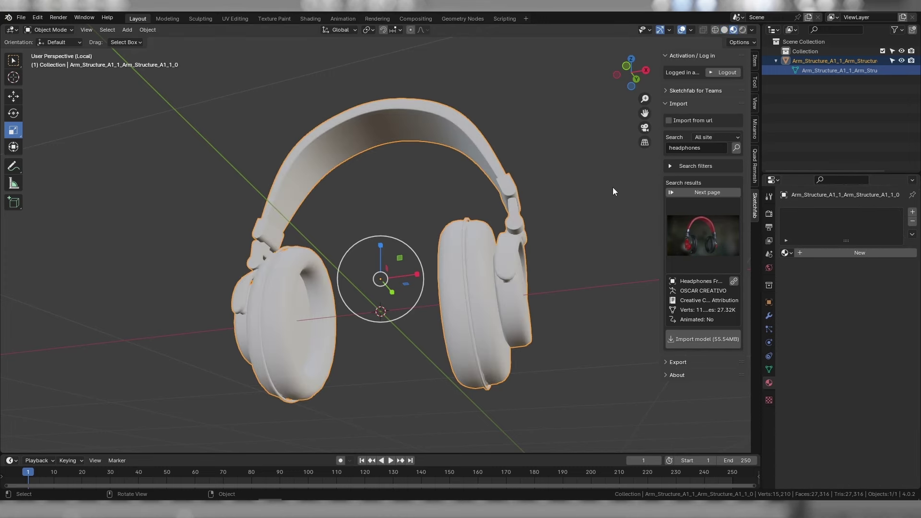
pyautogui.moveTo(612, 188); pyautogui.dragTo(650, 213, button='middle')
pyautogui.click(787, 253)
pyautogui.click(814, 340)
pyautogui.moveTo(476, 206); pyautogui.dragTo(457, 213, button='middle')
# Purge the 37 unused data-blocks recursively via File > Clean Up.
pyautogui.click(21, 18)
pyautogui.moveTo(45, 176)
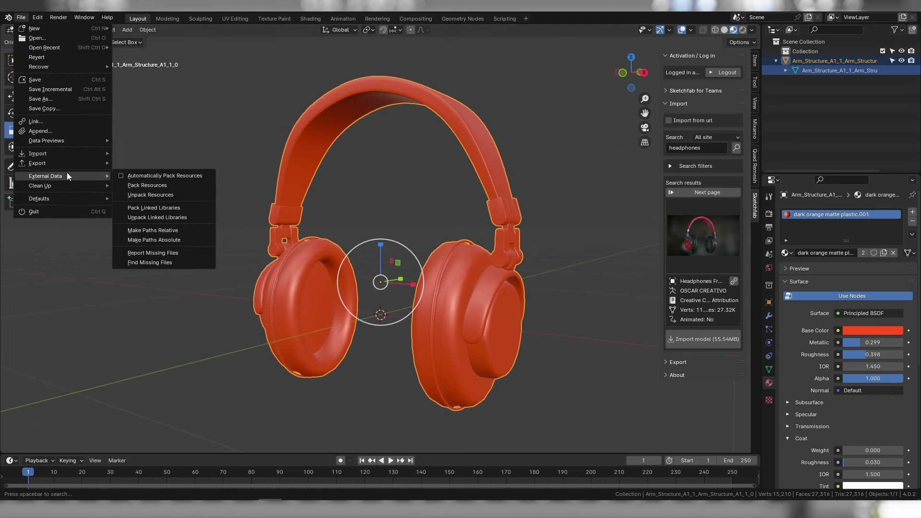
pyautogui.click(142, 195)
pyautogui.click(21, 18)
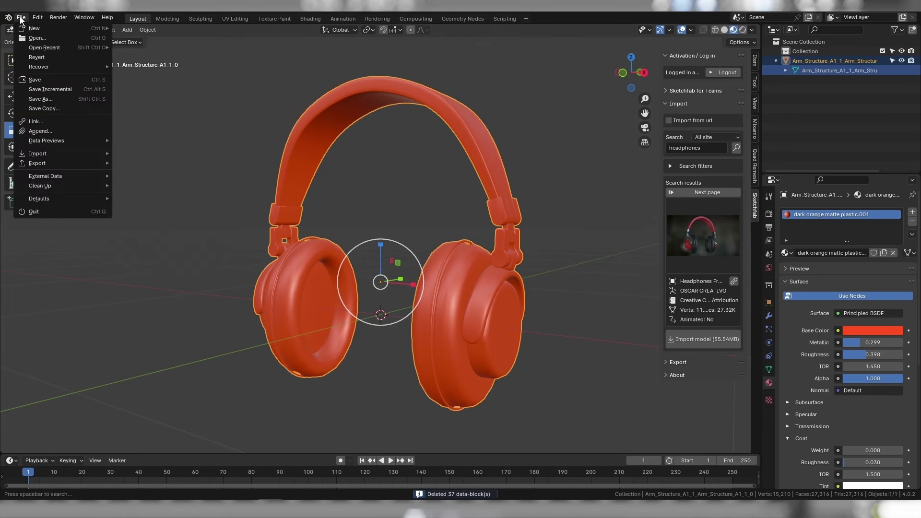
pyautogui.click(158, 217)
pyautogui.click(22, 18)
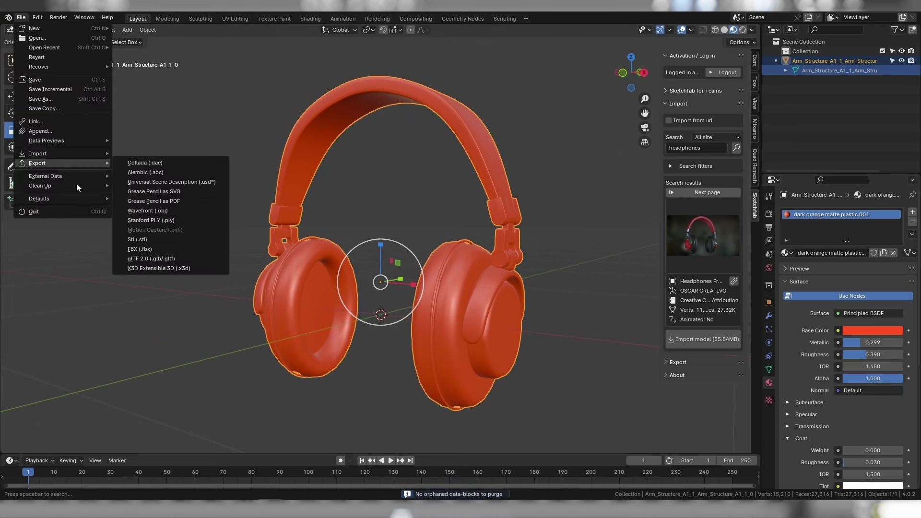
pyautogui.moveTo(40, 186)
pyautogui.click(143, 189)
pyautogui.click(21, 17)
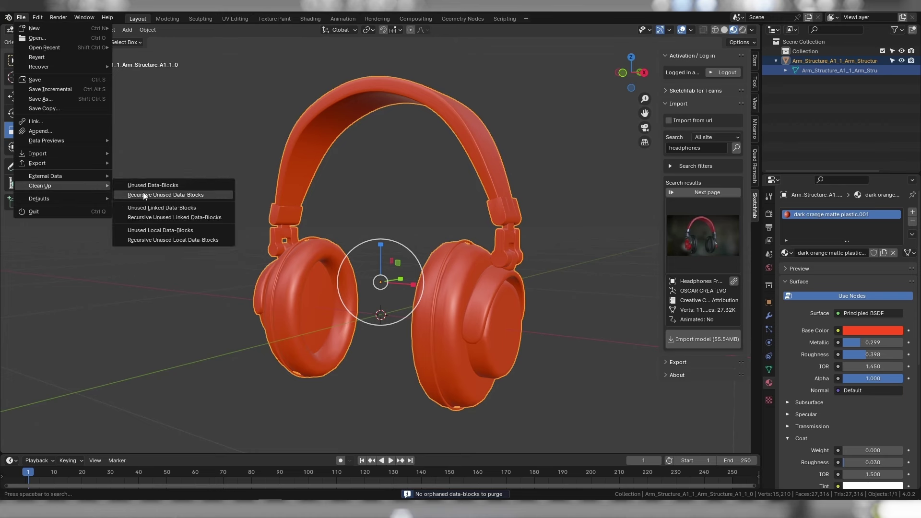
pyautogui.click(144, 196)
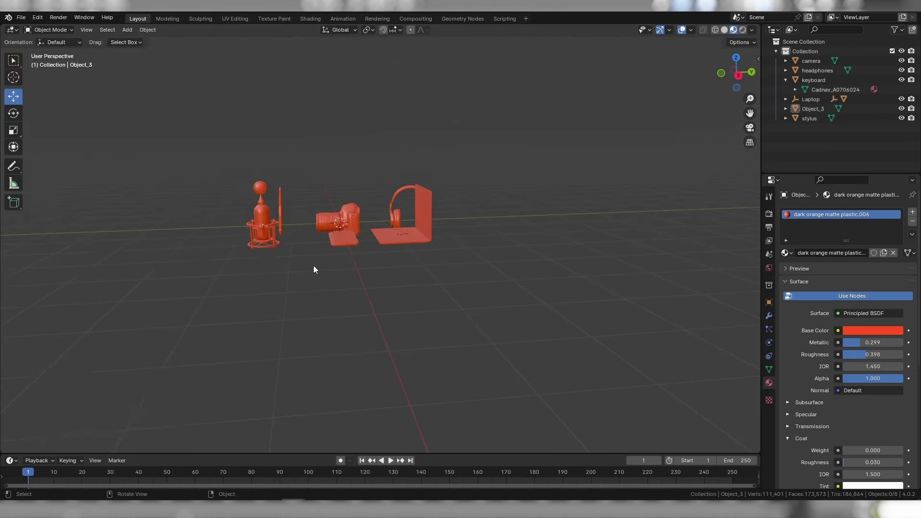
# Spread the orange gadgets around the camera, moving the mouse 2.68 m along Y.
pyautogui.click(384, 345)
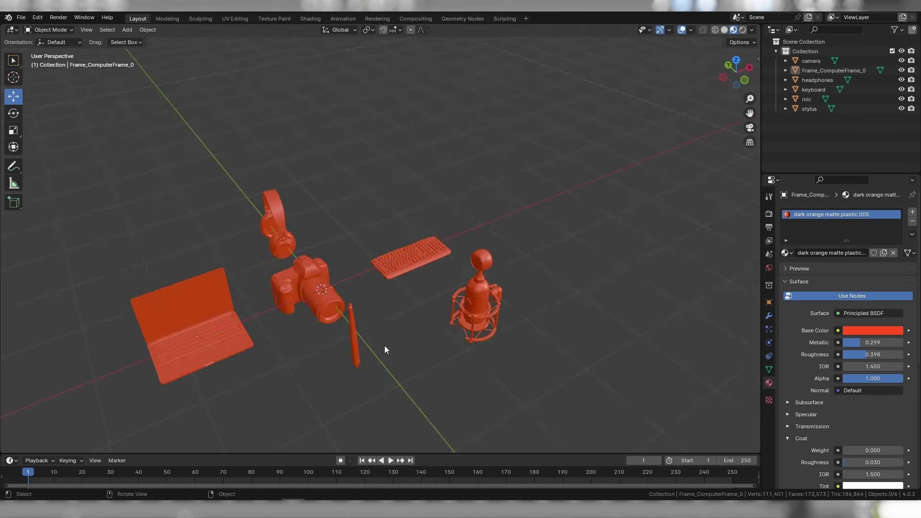
pyautogui.moveTo(384, 345); pyautogui.dragTo(433, 296, button='middle')
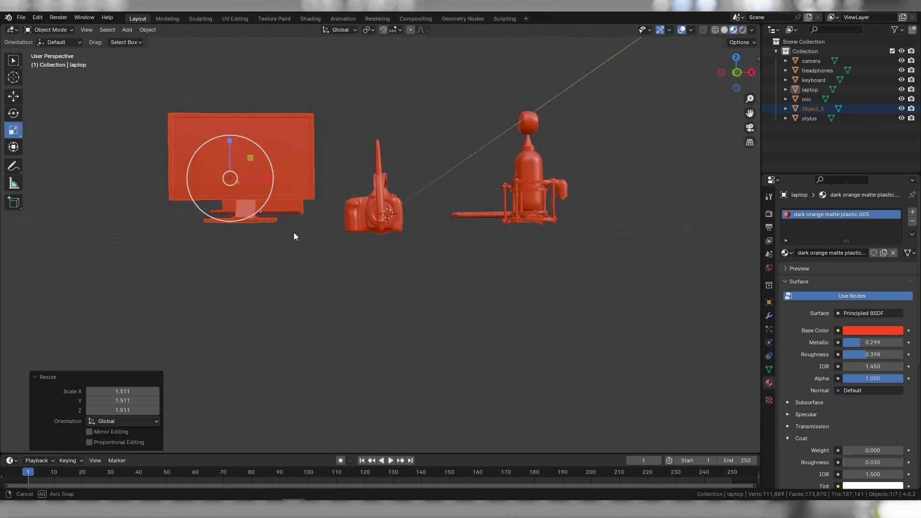
pyautogui.click(148, 30)
pyautogui.click(284, 81)
pyautogui.moveTo(284, 80); pyautogui.dragTo(307, 269, button='middle')
pyautogui.moveTo(307, 269)
pyautogui.mouseDown()
pyautogui.moveTo(334, 322)
pyautogui.moveTo(254, 283)
pyautogui.mouseUp()
pyautogui.scroll(4, 272, 309)
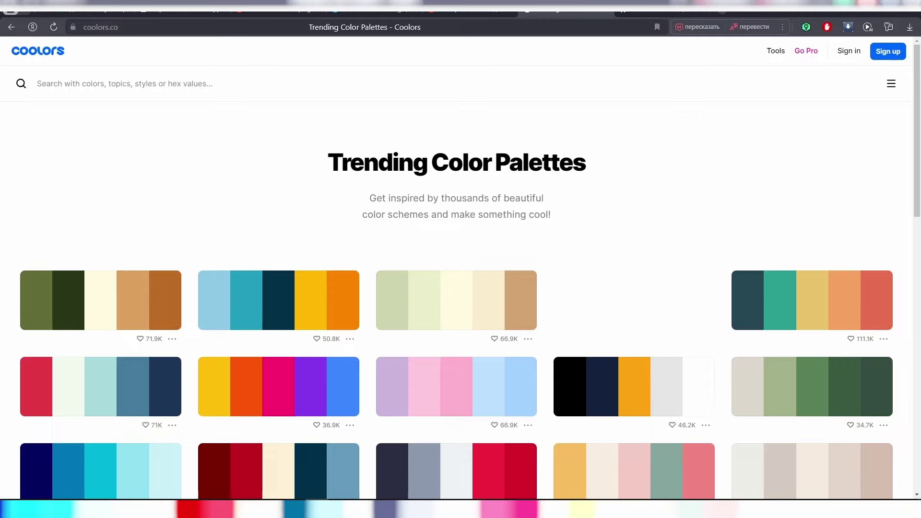
# Scroll Coolors' trending palettes down to the teal palette with swatch 00AFB9.
pyautogui.scroll(-2, 510, 209)
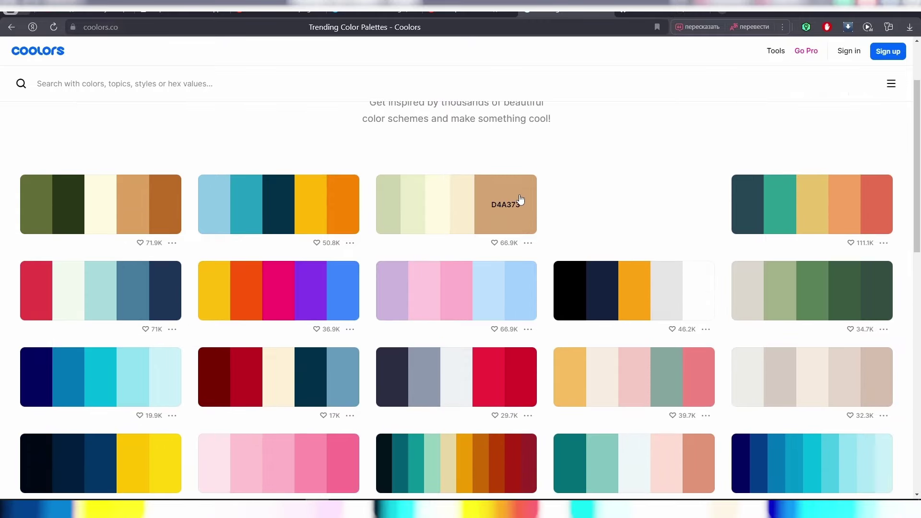
pyautogui.scroll(-4, 522, 198)
pyautogui.scroll(-1, 532, 185)
pyautogui.scroll(-5, 533, 181)
pyautogui.scroll(-3, 535, 180)
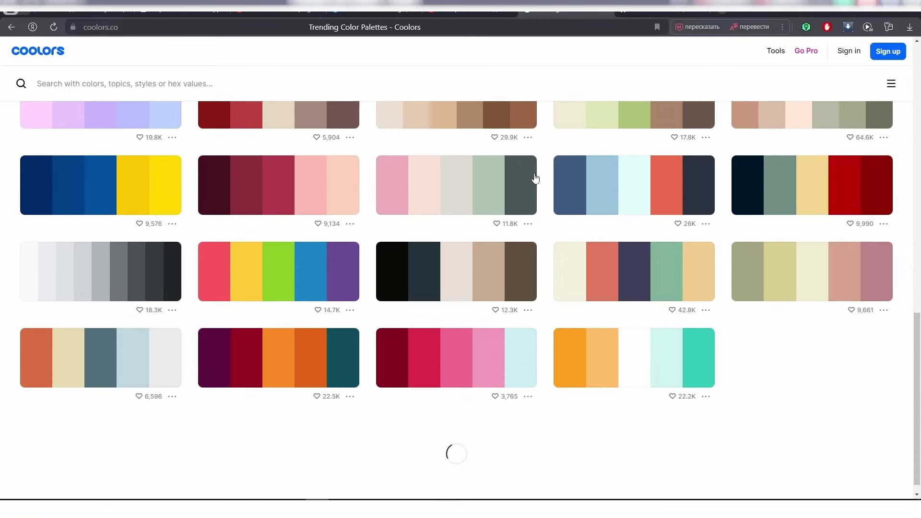
pyautogui.scroll(-1, 536, 178)
pyautogui.scroll(-3, 535, 178)
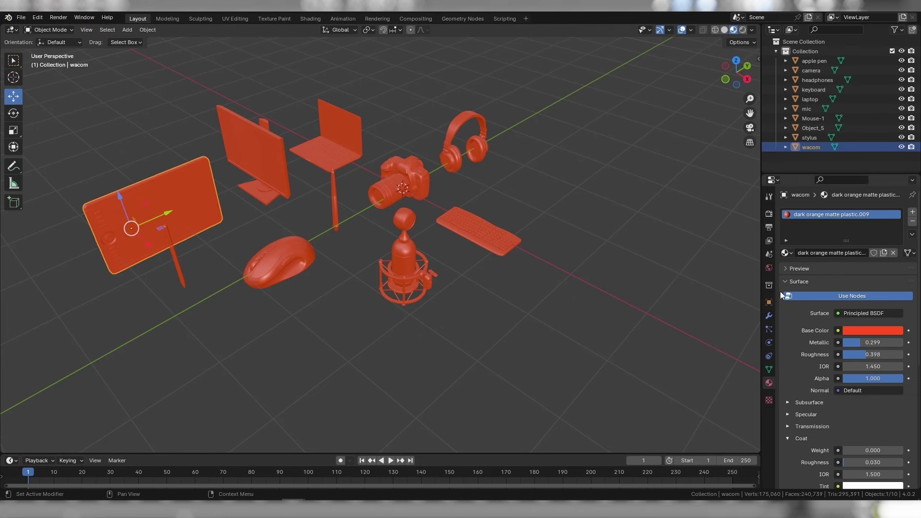
# Paste hex 00AFB9 into the tablet's Base Color to make it teal.
pyautogui.click(873, 331)
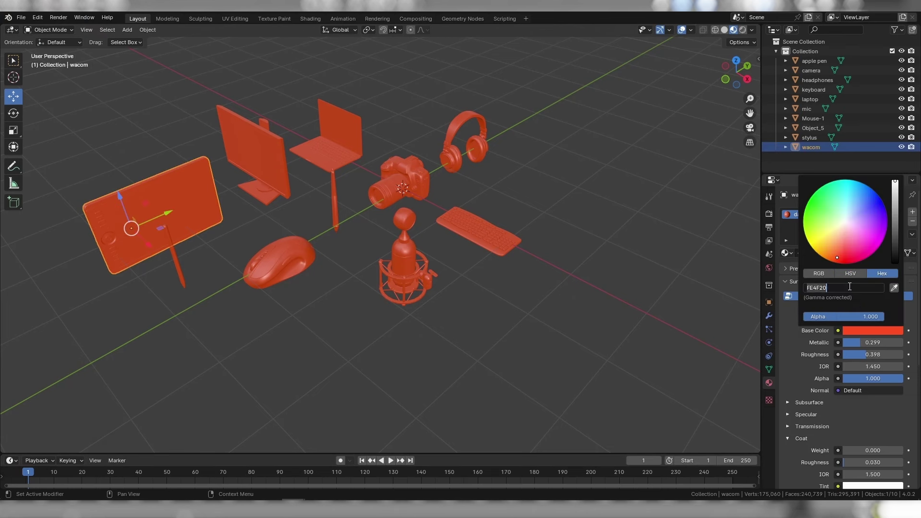
pyautogui.hotkey('ctrl', 'v')
pyautogui.press('Return')
pyautogui.hotkey('alt', 'Tab')
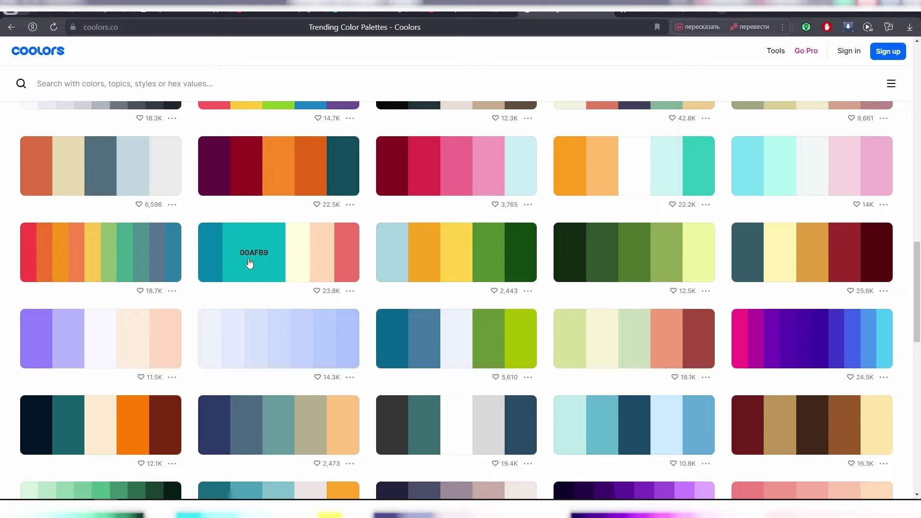
pyautogui.hotkey('alt', 'Tab')
pyautogui.click(873, 331)
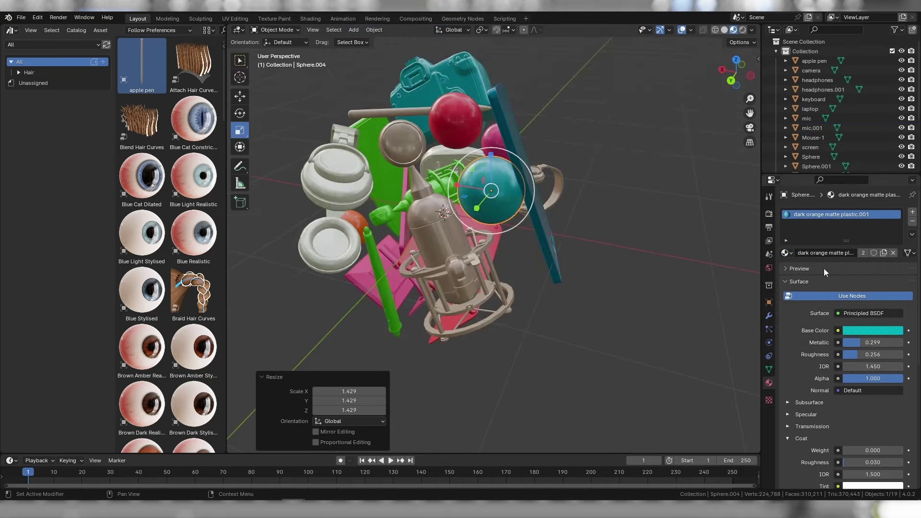
# Recolour gadget materials from the palette using the Base Color picker and material list.
pyautogui.click(868, 330)
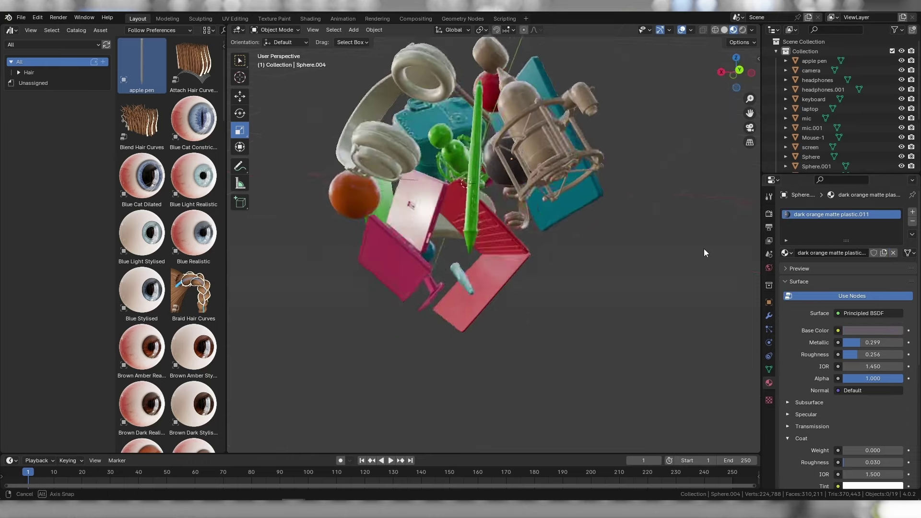
pyautogui.click(785, 253)
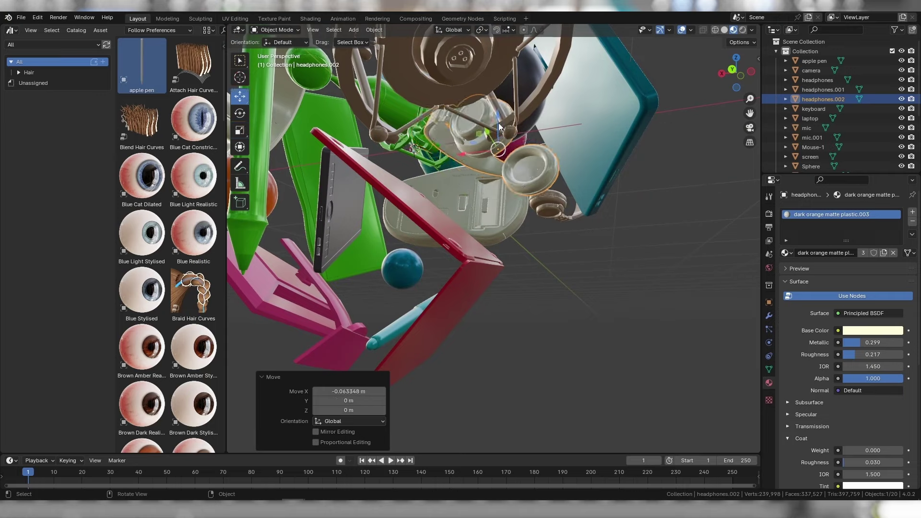
pyautogui.click(785, 252)
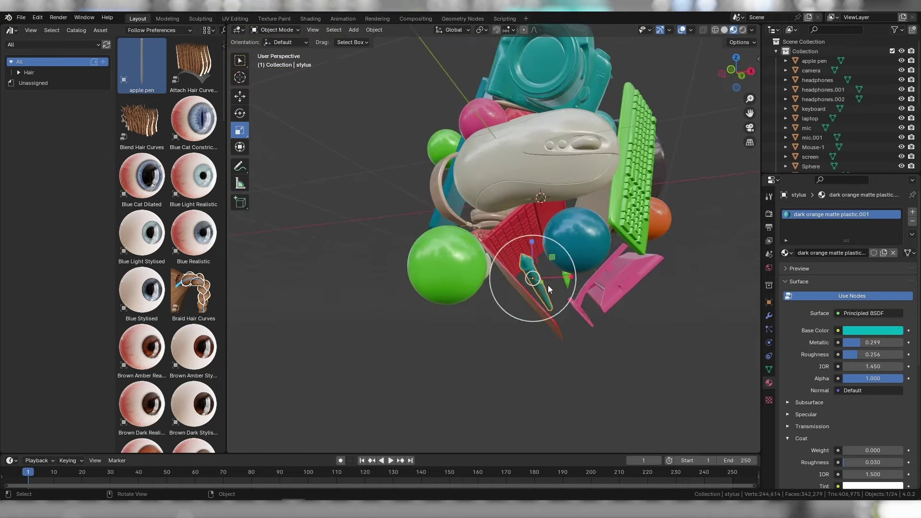
# Select the pink screen, teal camera and green stylus, nudging the stylus along Y.
pyautogui.click(605, 247)
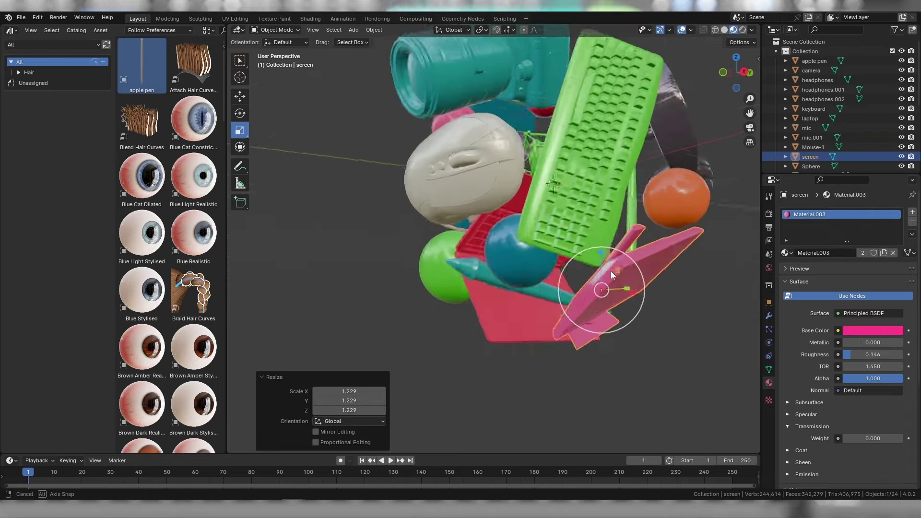
pyautogui.click(456, 117)
pyautogui.moveTo(478, 133)
pyautogui.mouseDown(button='middle')
pyautogui.moveTo(473, 191)
pyautogui.moveTo(409, 227)
pyautogui.mouseUp(button='middle')
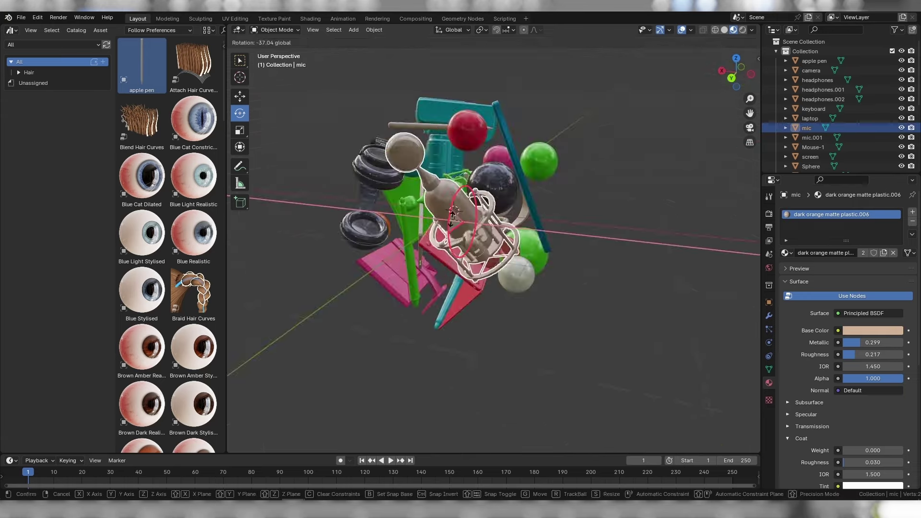
pyautogui.click(575, 278)
pyautogui.moveTo(520, 322); pyautogui.dragTo(431, 240, button='middle')
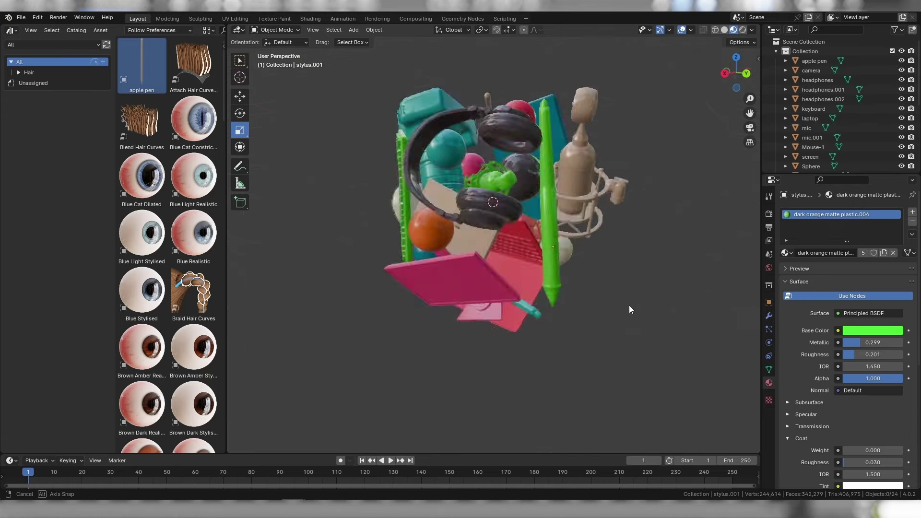
pyautogui.click(240, 96)
pyautogui.moveTo(387, 230); pyautogui.dragTo(423, 281)
pyautogui.moveTo(423, 277)
pyautogui.mouseDown(button='middle')
pyautogui.moveTo(487, 333)
pyautogui.moveTo(599, 312)
pyautogui.mouseUp(button='middle')
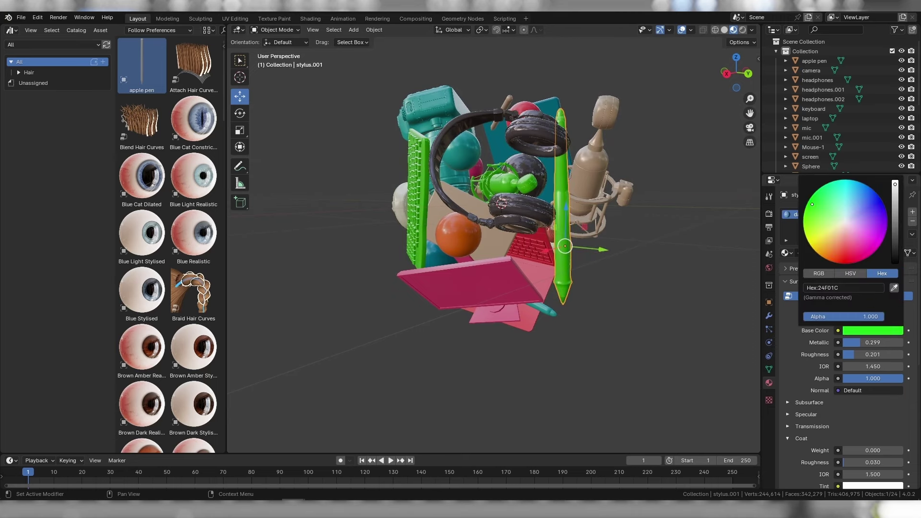
pyautogui.moveTo(626, 320)
pyautogui.mouseDown(button='middle')
pyautogui.moveTo(373, 292)
pyautogui.moveTo(260, 307)
pyautogui.mouseUp(button='middle')
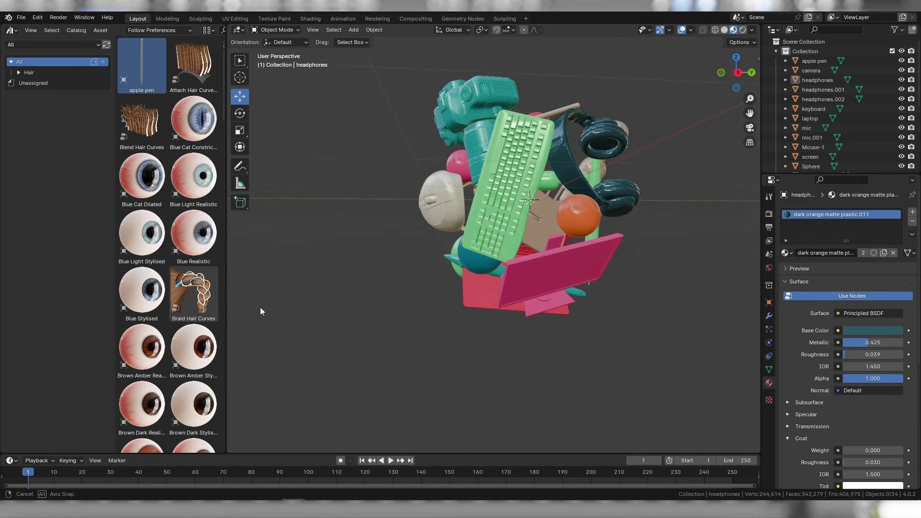
# Light the world with the HDRI lightbox image through an Environment Texture.
pyautogui.click(743, 30)
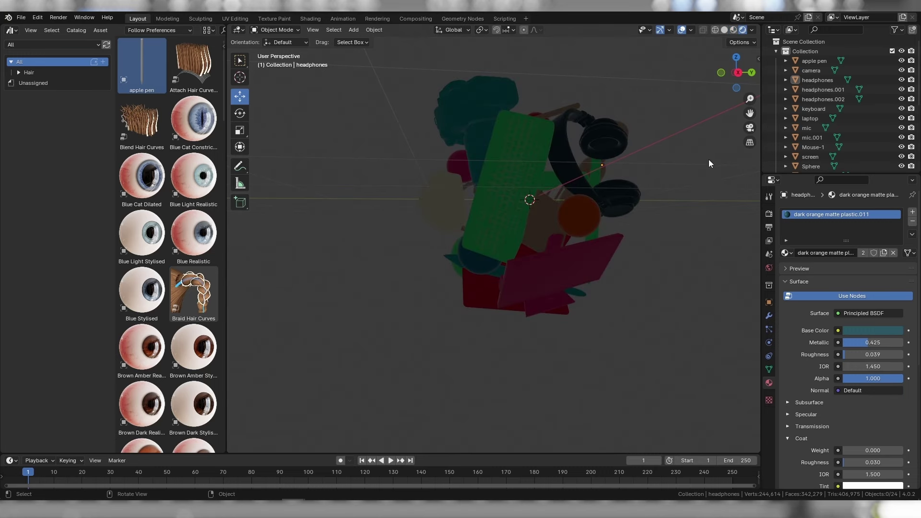
pyautogui.click(768, 267)
pyautogui.click(838, 277)
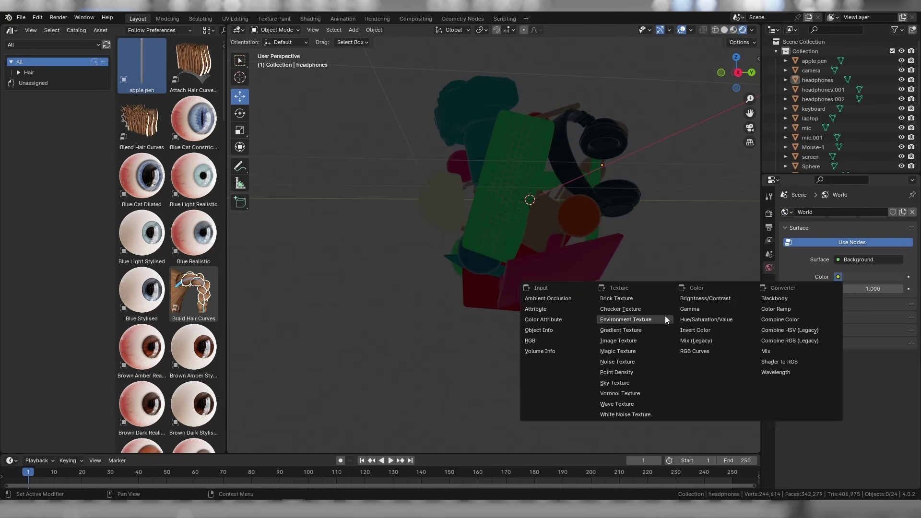
pyautogui.click(643, 320)
pyautogui.click(885, 289)
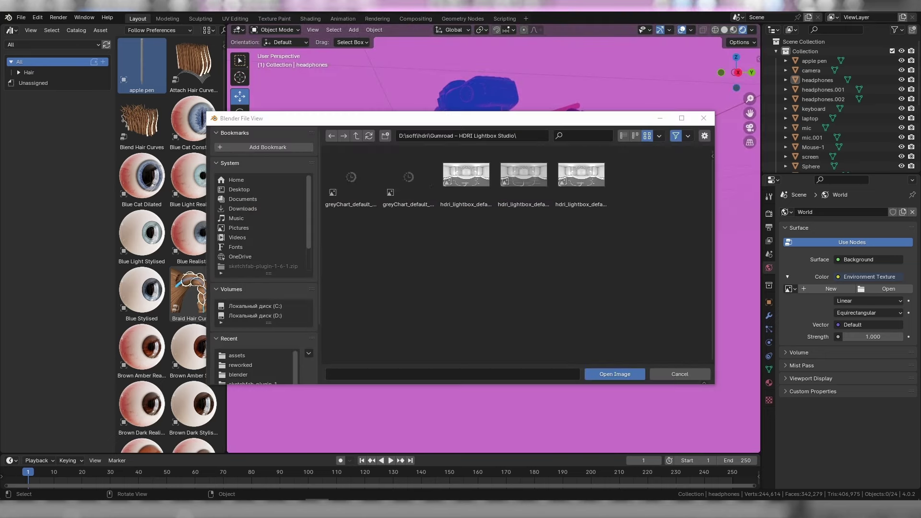
pyautogui.click(617, 371)
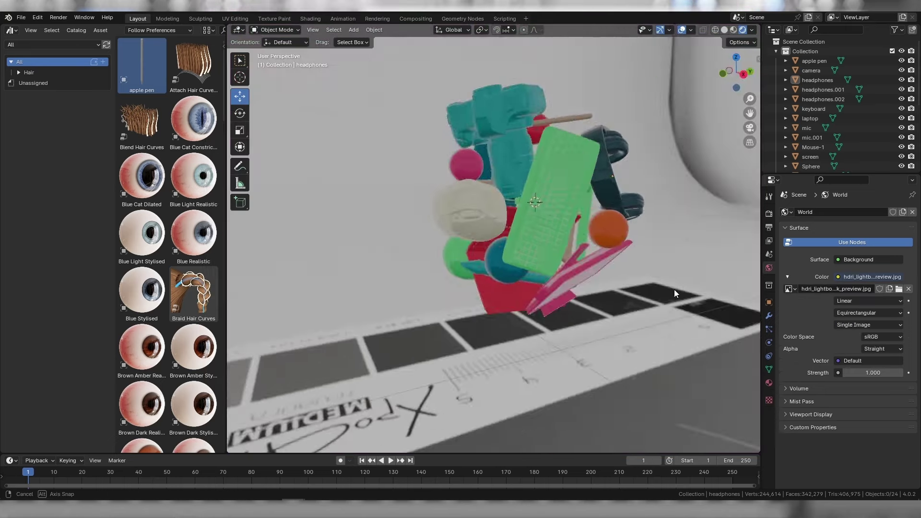
pyautogui.scroll(5, 648, 286)
pyautogui.moveTo(624, 284); pyautogui.dragTo(620, 328, button='middle')
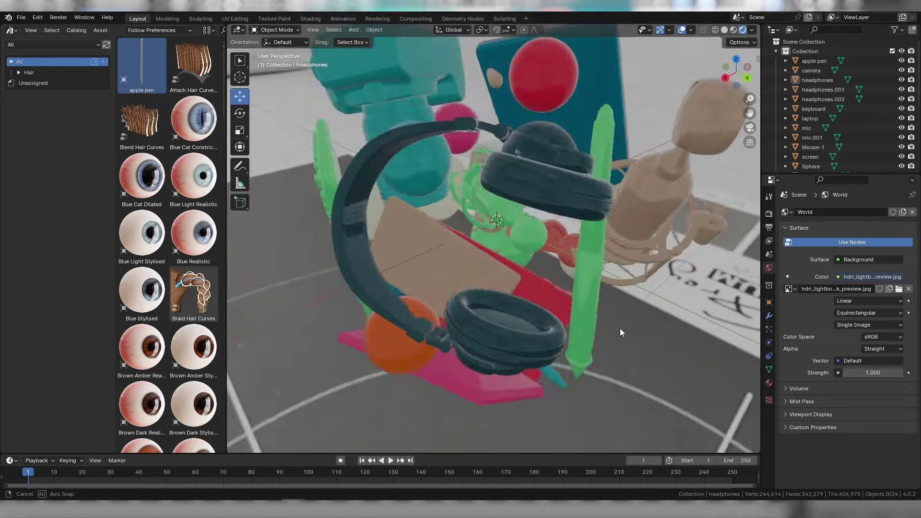
pyautogui.scroll(-4, 619, 328)
pyautogui.moveTo(662, 284); pyautogui.dragTo(692, 284, button='middle')
# Enable ambient occlusion in the EEVEE render settings.
pyautogui.click(769, 213)
pyautogui.click(792, 280)
pyautogui.moveTo(739, 259)
pyautogui.mouseDown(button='middle')
pyautogui.moveTo(690, 230)
pyautogui.moveTo(786, 287)
pyautogui.mouseUp(button='middle')
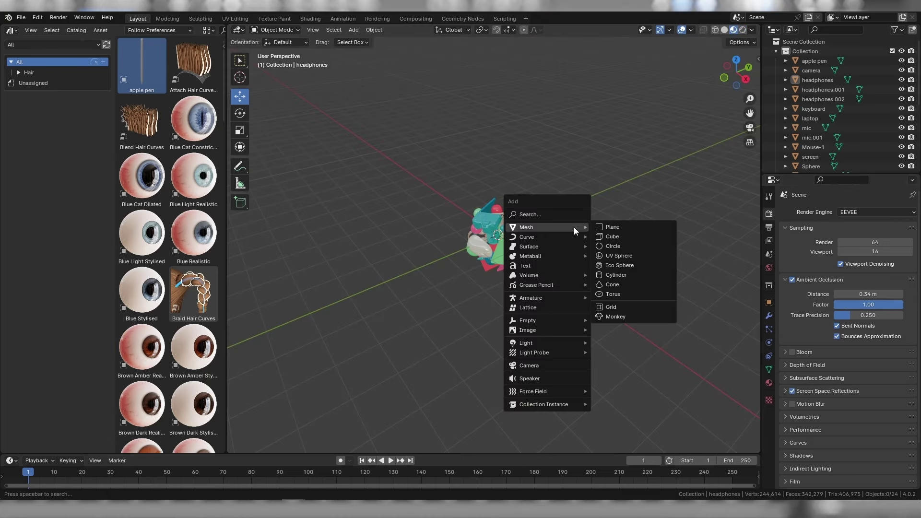
# Add a plane scaled about 10.9 times and move it down on Z.
pyautogui.click(621, 230)
pyautogui.moveTo(515, 269); pyautogui.dragTo(721, 133)
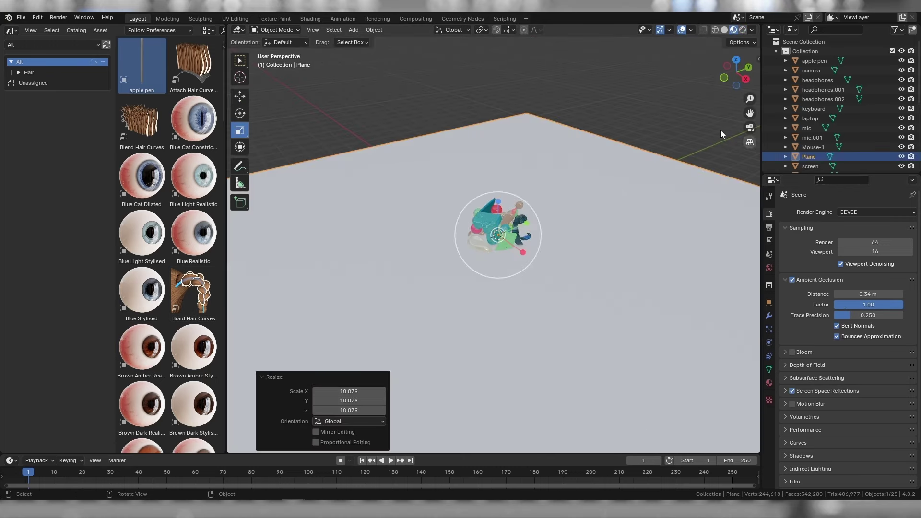
pyautogui.moveTo(478, 143); pyautogui.dragTo(477, 170, button='middle')
pyautogui.press('g')
pyautogui.press('z')
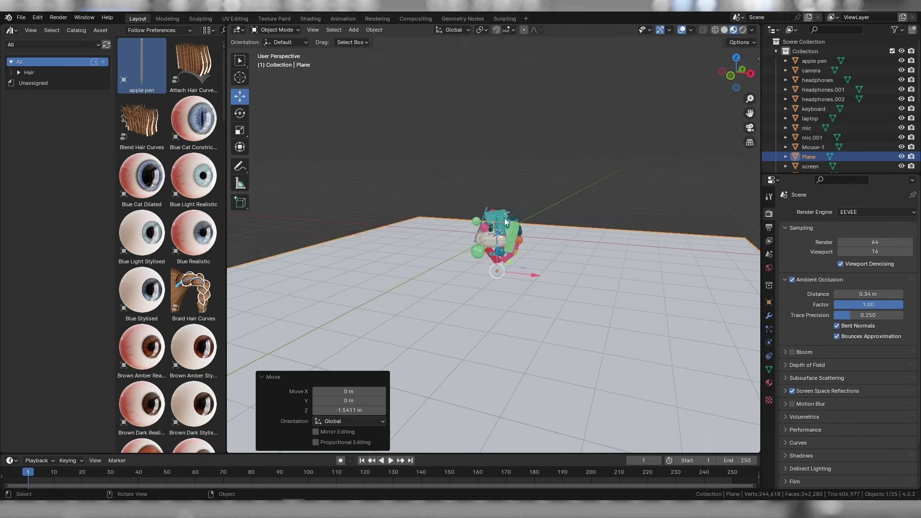
pyautogui.moveTo(505, 221); pyautogui.dragTo(417, 243, button='middle')
pyautogui.scroll(-3, 418, 242)
# Extrude the plane's back edge into a wall, bevel the corner, and tilt the area light on X.
pyautogui.press('Tab')
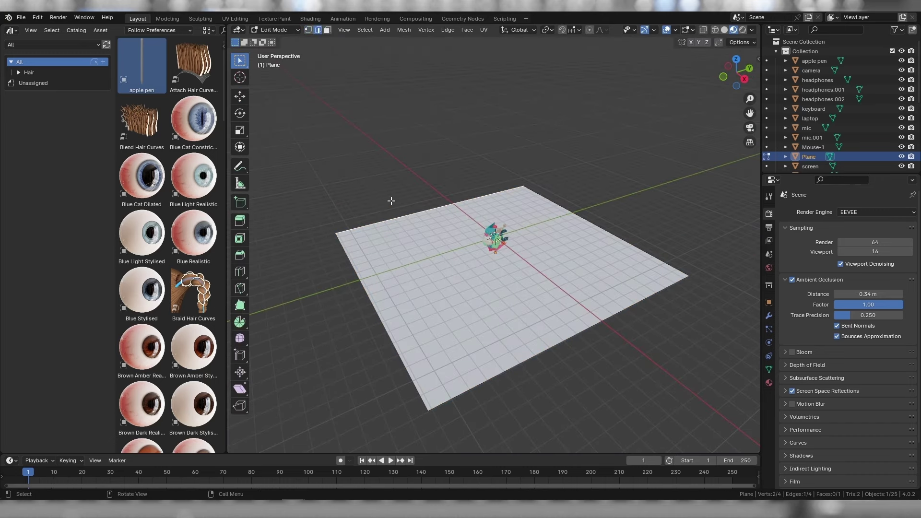
pyautogui.press('e')
pyautogui.moveTo(439, 177); pyautogui.dragTo(439, 57)
pyautogui.moveTo(438, 144); pyautogui.dragTo(477, 213, button='middle')
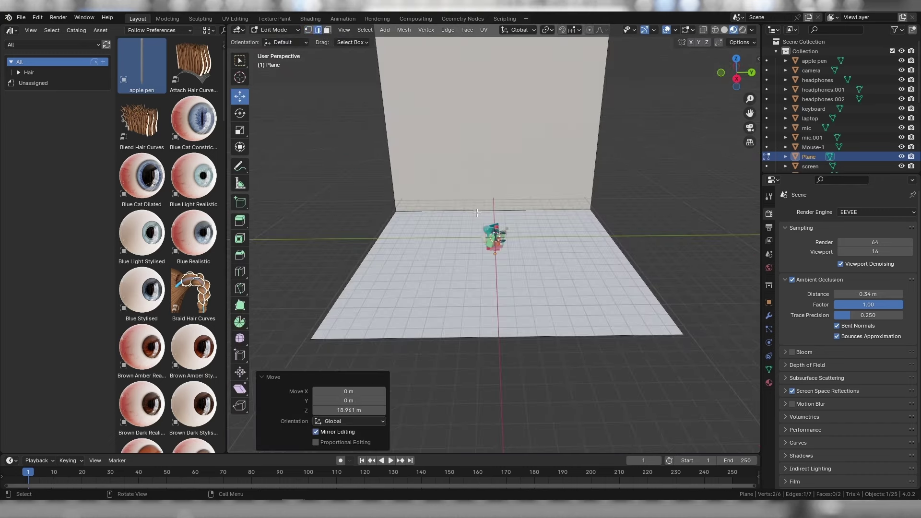
pyautogui.moveTo(745, 328); pyautogui.dragTo(393, 222, button='middle')
pyautogui.click(240, 254)
pyautogui.moveTo(365, 201); pyautogui.dragTo(385, 264)
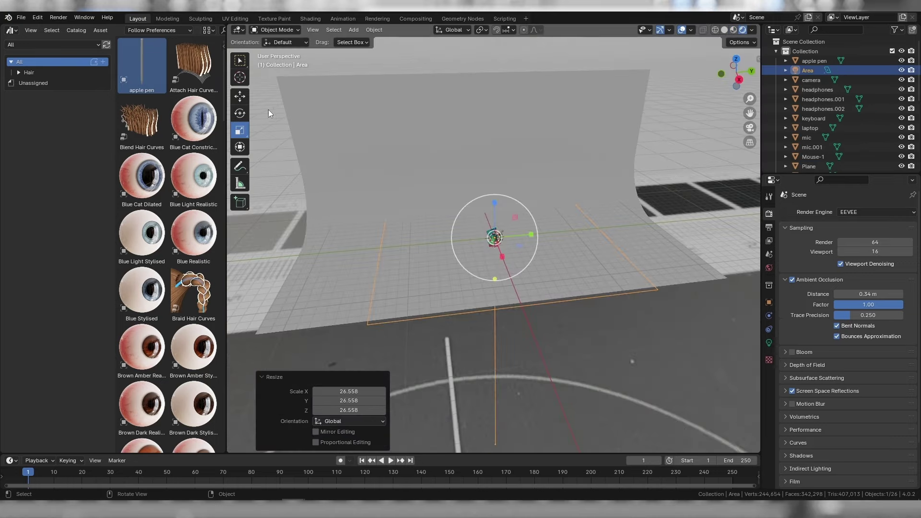
pyautogui.moveTo(482, 223); pyautogui.dragTo(442, 236)
# Finish the 90° light rotation, raise the light, and set 12000 W power.
pyautogui.moveTo(446, 290); pyautogui.dragTo(447, 290)
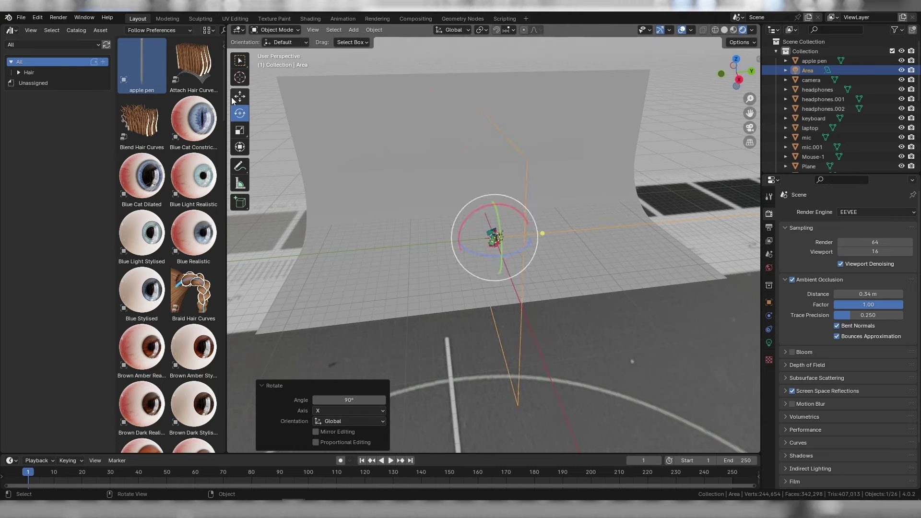
pyautogui.moveTo(531, 237); pyautogui.dragTo(291, 197)
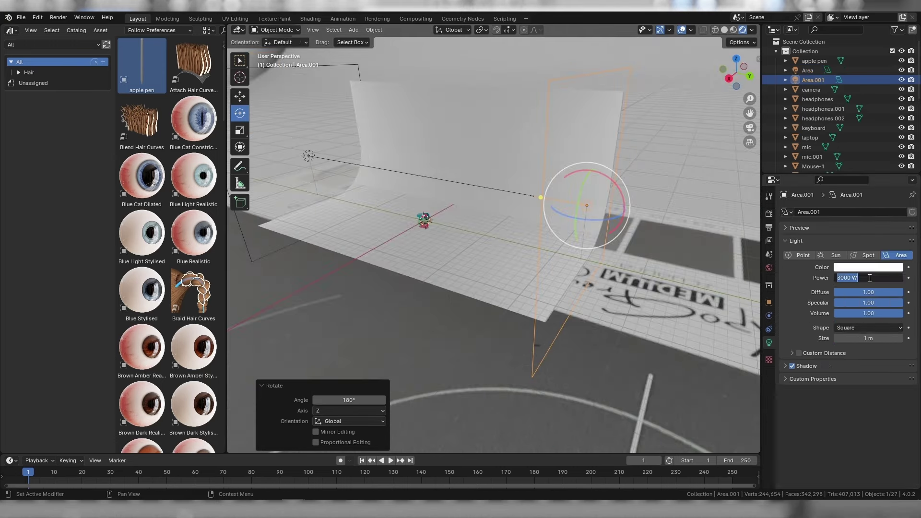
pyautogui.press('Return')
pyautogui.moveTo(401, 202)
pyautogui.mouseDown(button='middle')
pyautogui.moveTo(626, 180)
pyautogui.moveTo(275, 103)
pyautogui.mouseUp(button='middle')
# Nudge the backdrop plane slightly upward on Z.
pyautogui.click(630, 166)
pyautogui.scroll(-5, 631, 166)
pyautogui.scroll(4, 630, 166)
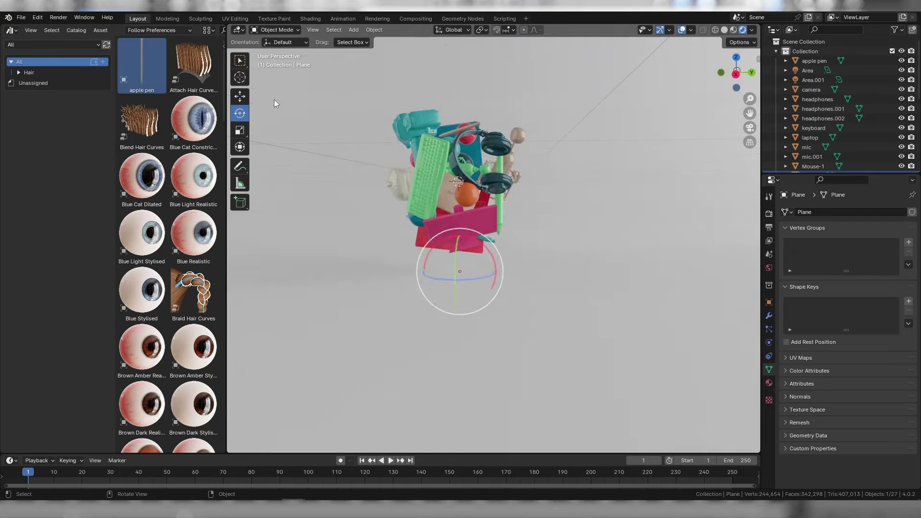
pyautogui.moveTo(456, 241); pyautogui.dragTo(456, 226)
# Set the render engine to Cycles with GPU Compute as the device.
pyautogui.click(772, 215)
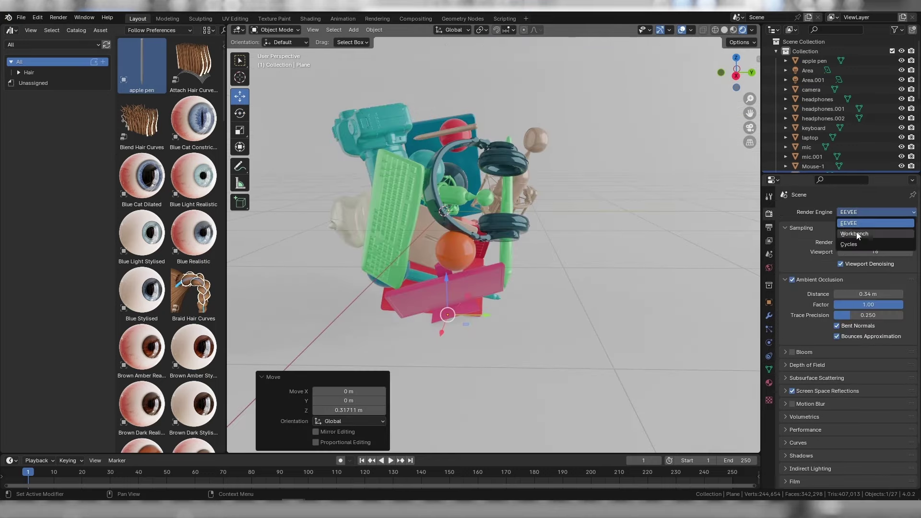
pyautogui.click(857, 242)
pyautogui.click(863, 236)
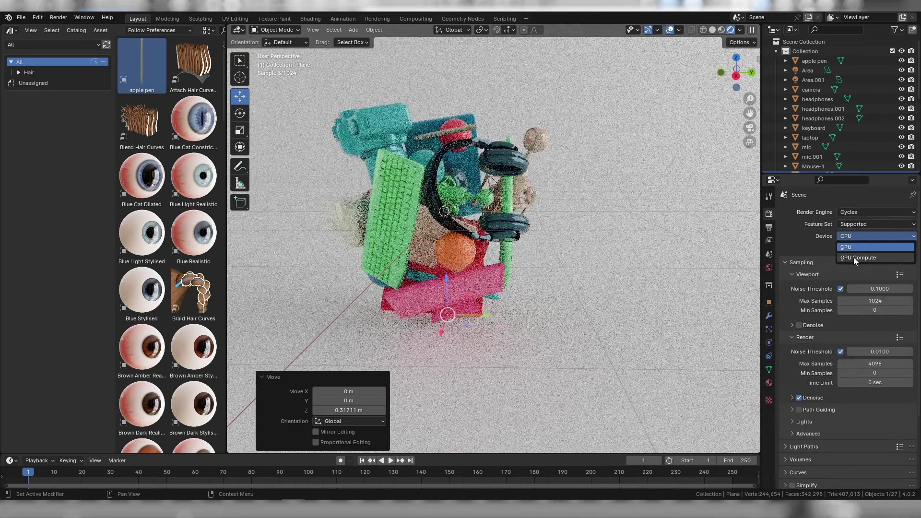
pyautogui.click(853, 257)
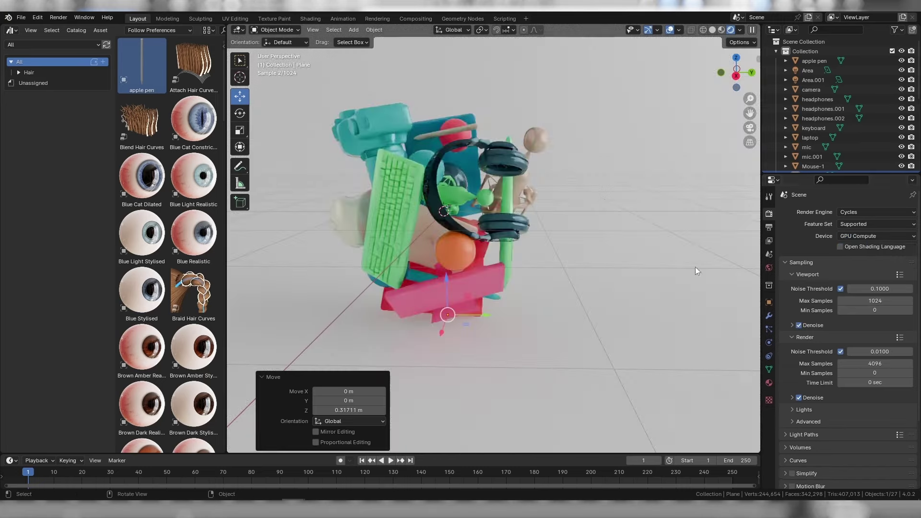
pyautogui.moveTo(564, 142); pyautogui.dragTo(579, 136, button='middle')
# Add a sphere Empty at the centre and parent all gadgets to it.
pyautogui.hotkey('shift', 'a')
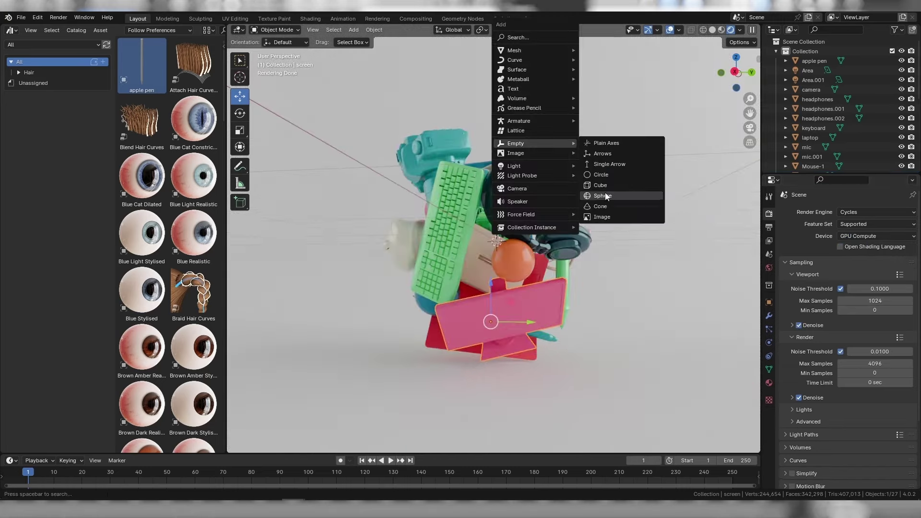
pyautogui.click(606, 197)
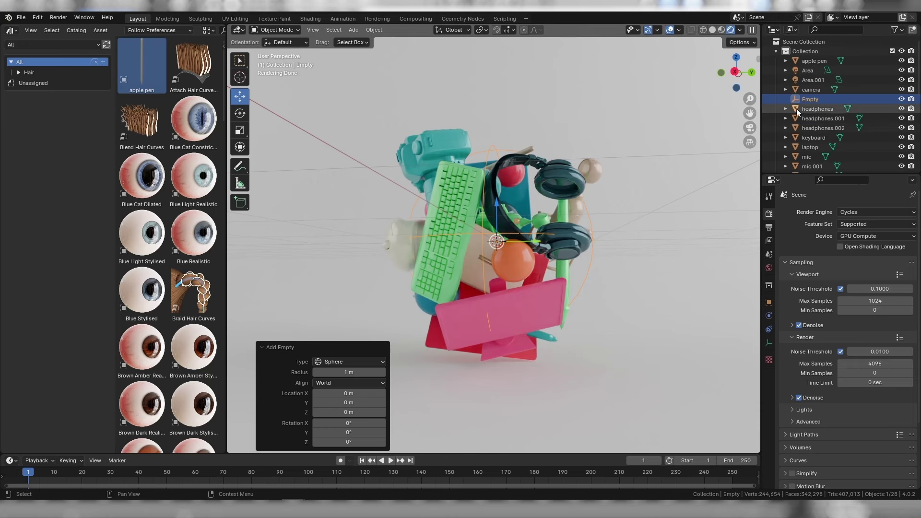
pyautogui.press('a')
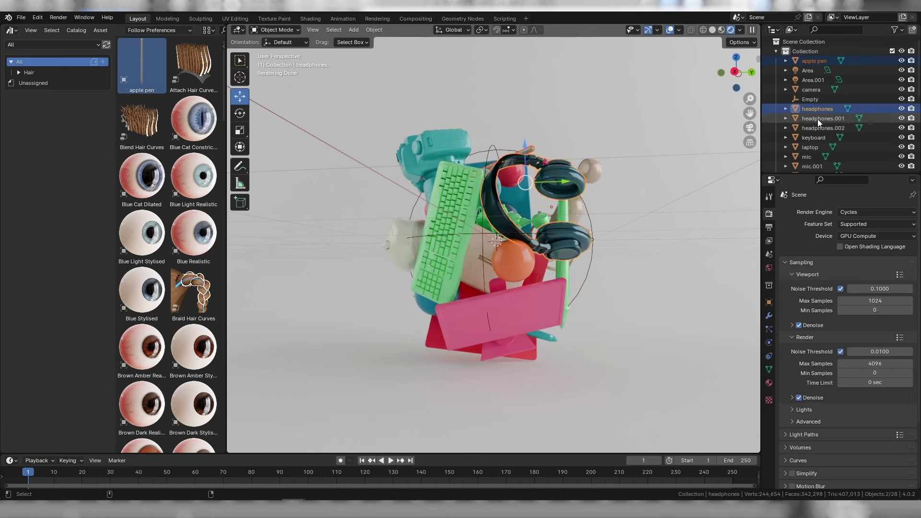
pyautogui.scroll(-2, 560, 261)
pyautogui.rightClick(560, 261)
pyautogui.click(600, 263)
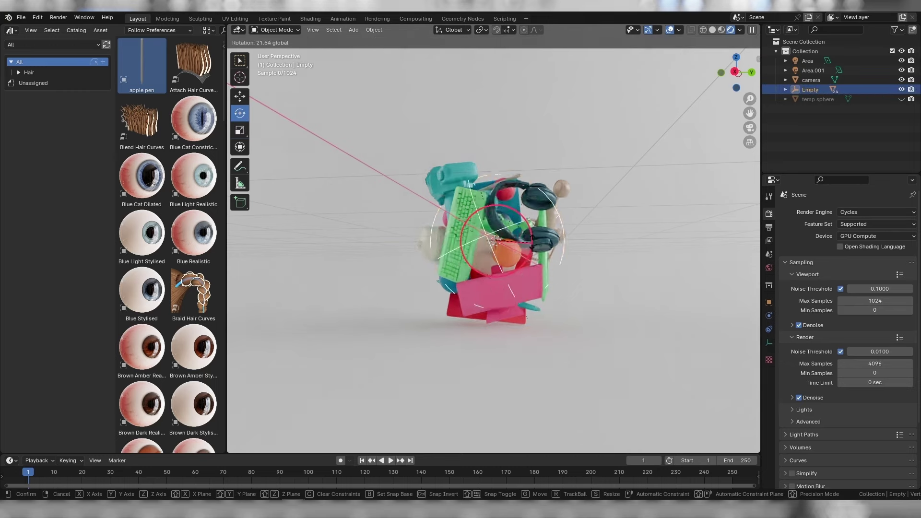
pyautogui.moveTo(460, 211); pyautogui.dragTo(479, 269)
pyautogui.hotkey('ctrl', 'z')
# Parent the camera to the sphere Empty as well.
pyautogui.click(456, 174)
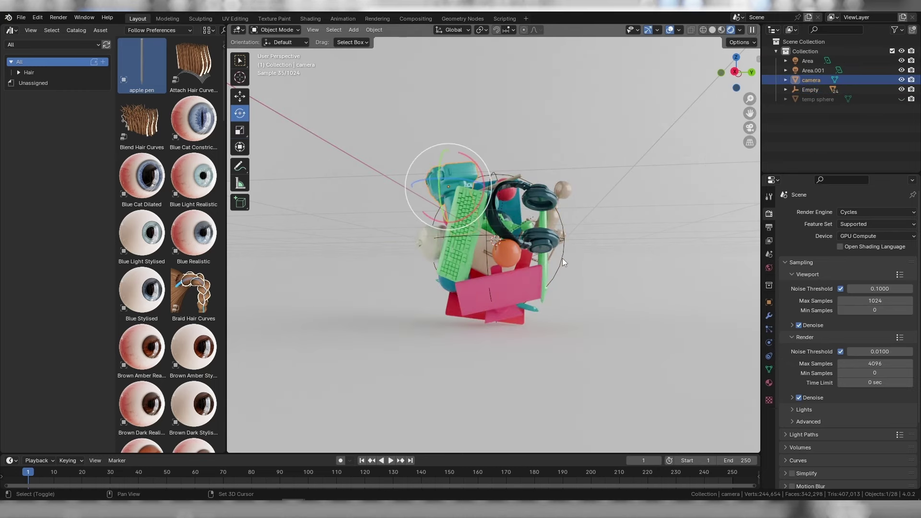
pyautogui.keyDown('shift'); pyautogui.click(563, 258); pyautogui.keyUp('shift')
pyautogui.rightClick(560, 259)
pyautogui.click(600, 260)
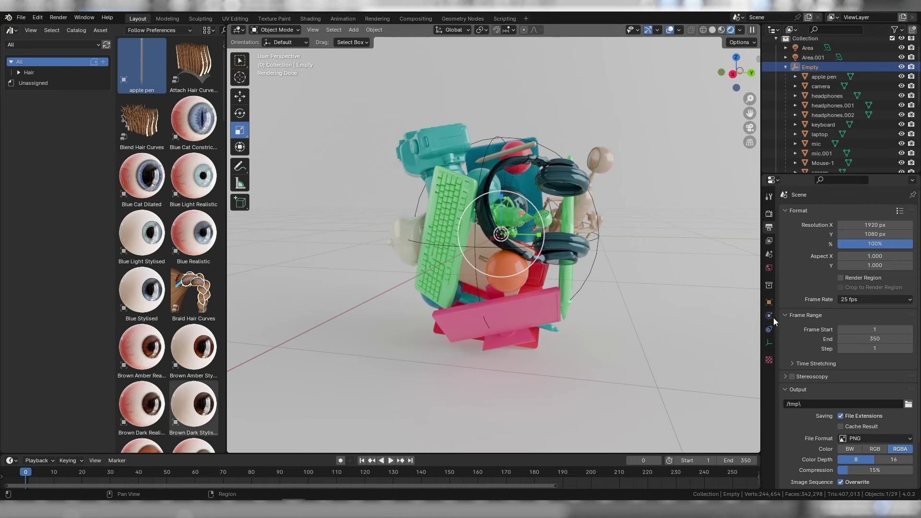
# Keyframe the Empty's location, rotation and scale at frame 100.
pyautogui.click(769, 302)
pyautogui.press('i')
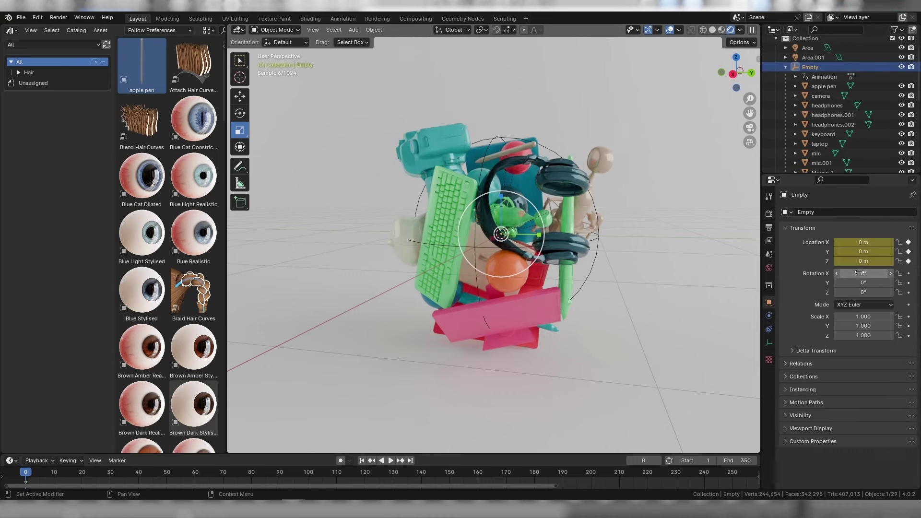
pyautogui.press('i')
pyautogui.press('i')
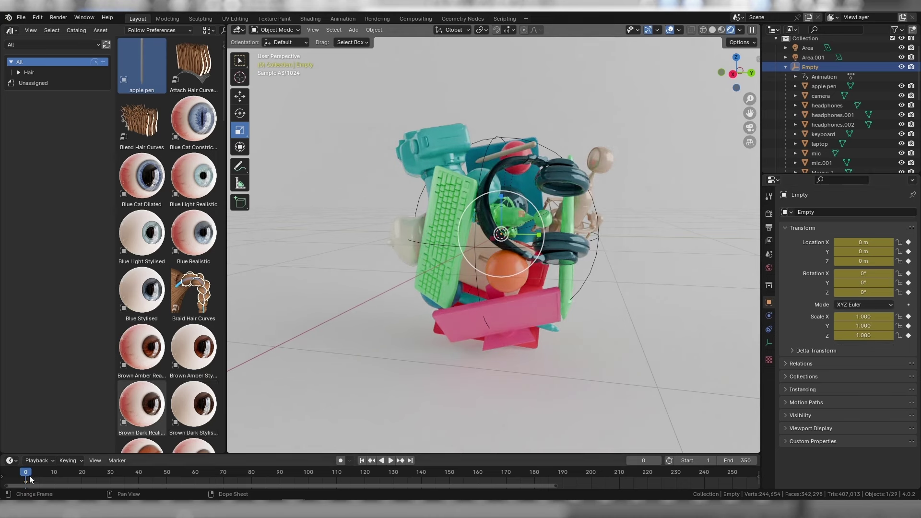
pyautogui.moveTo(502, 475); pyautogui.dragTo(534, 480)
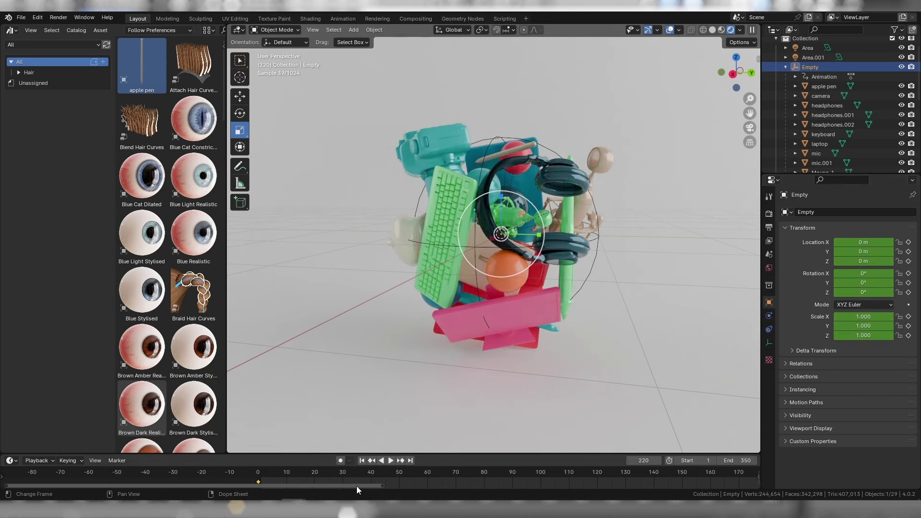
pyautogui.moveTo(411, 470); pyautogui.dragTo(437, 471)
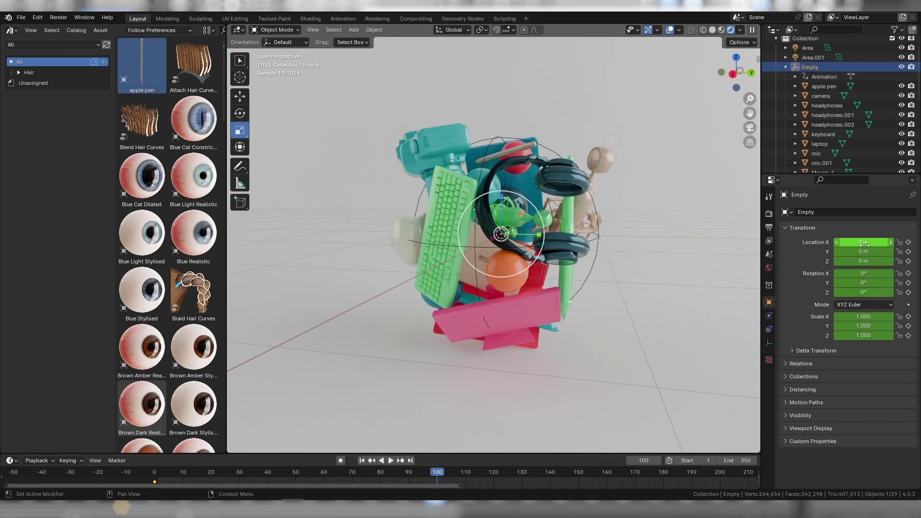
pyautogui.press('i')
pyautogui.press('i')
pyautogui.press('i')
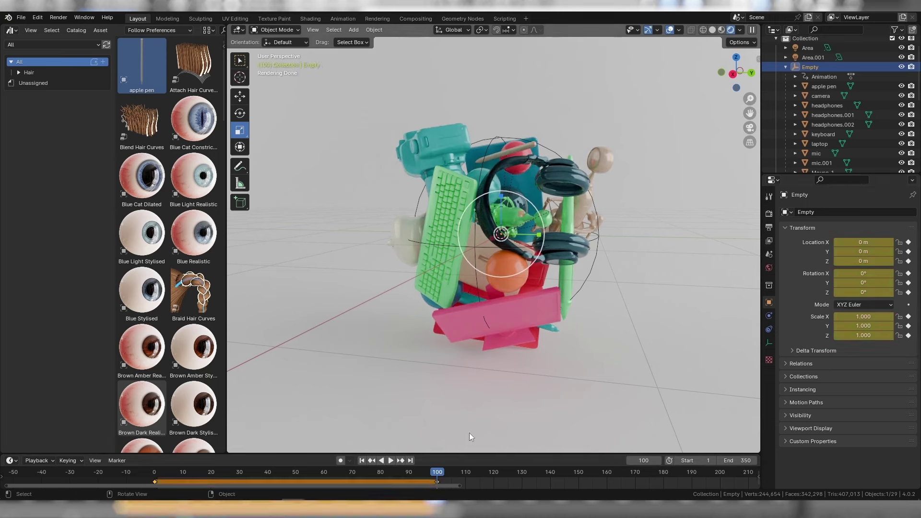
# At frame 0, scale the Empty to 0.001, keyframe it, and preview the growth.
pyautogui.click(154, 475)
pyautogui.press('space')
pyautogui.moveTo(531, 261)
pyautogui.mouseDown()
pyautogui.moveTo(510, 240)
pyautogui.moveTo(524, 249)
pyautogui.mouseUp()
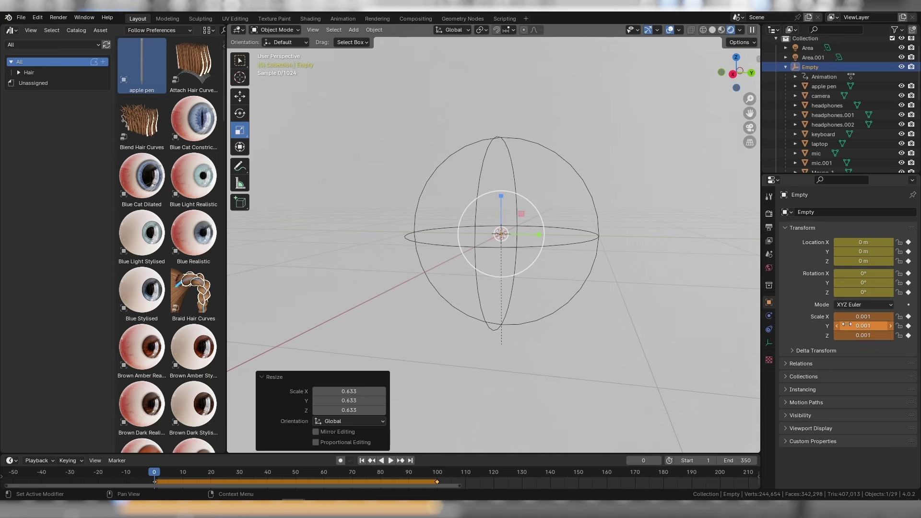
pyautogui.press('i')
pyautogui.press('space')
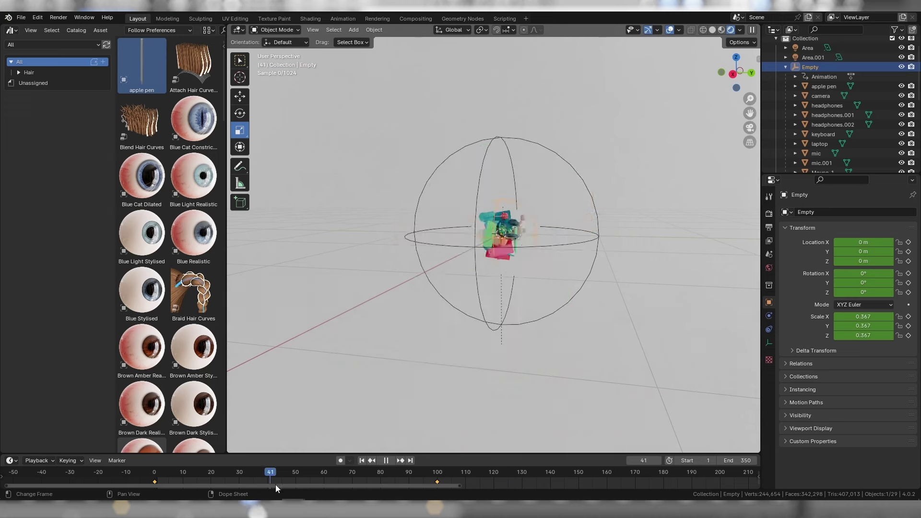
pyautogui.press('space')
pyautogui.moveTo(323, 482); pyautogui.dragTo(363, 480)
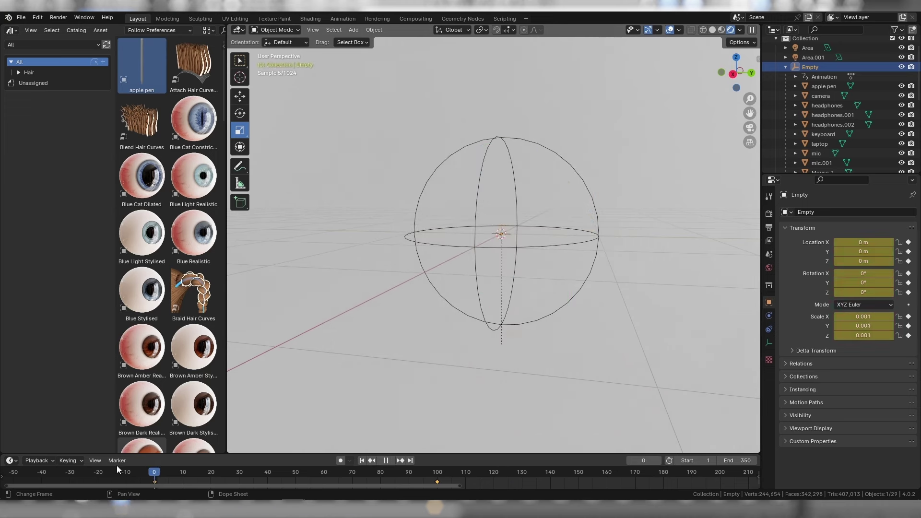
# Delete the wireframe sphere, preview the animation, and adjust the Empty's rotation.
pyautogui.press('Delete')
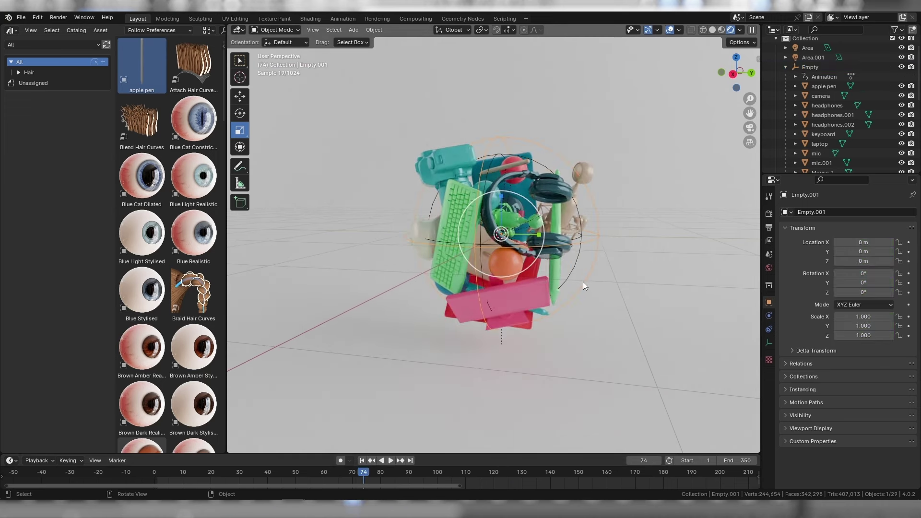
pyautogui.click(155, 473)
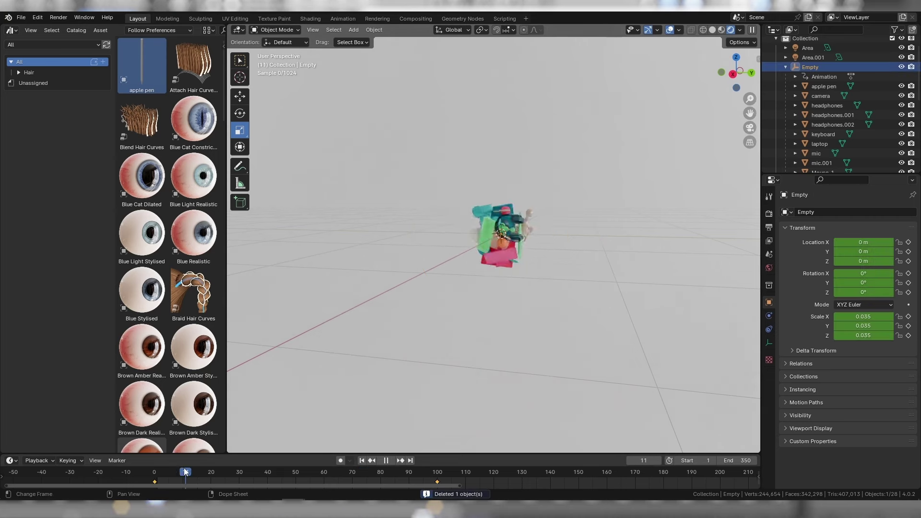
pyautogui.press('space')
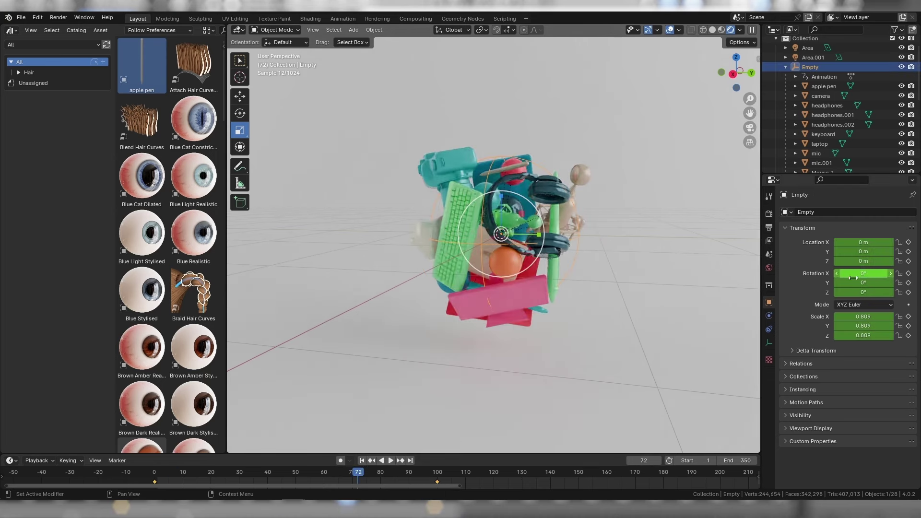
pyautogui.press('space')
pyautogui.moveTo(864, 292); pyautogui.dragTo(834, 292)
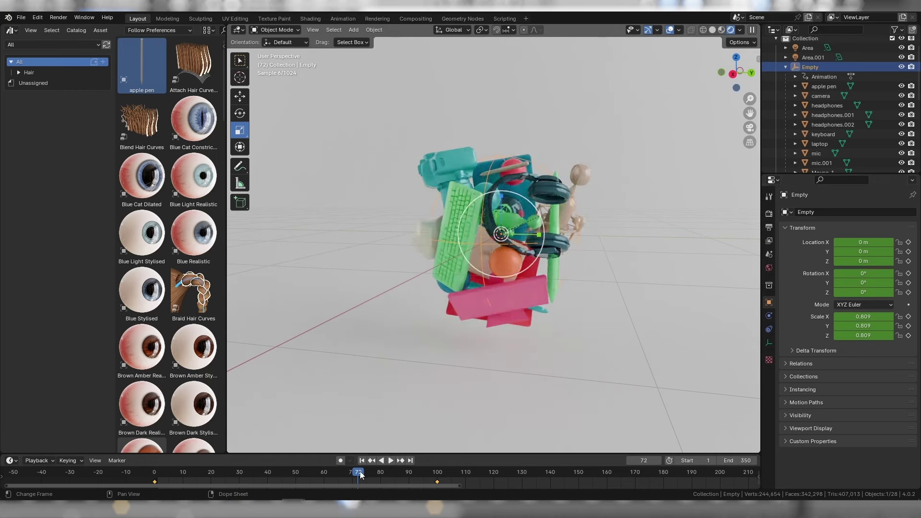
# Keyframe the gadgets' scale and rotation at frame 0, then preview to frame 106.
pyautogui.press('space')
pyautogui.click(362, 461)
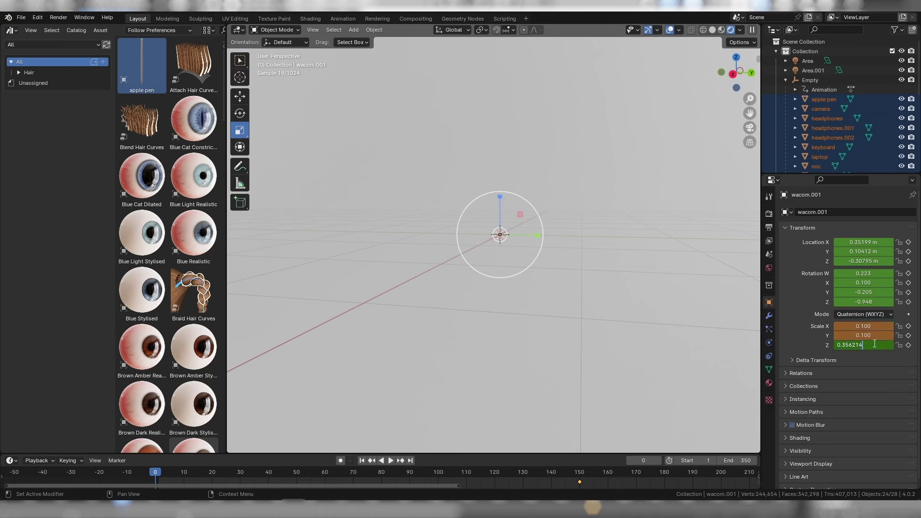
pyautogui.press('i')
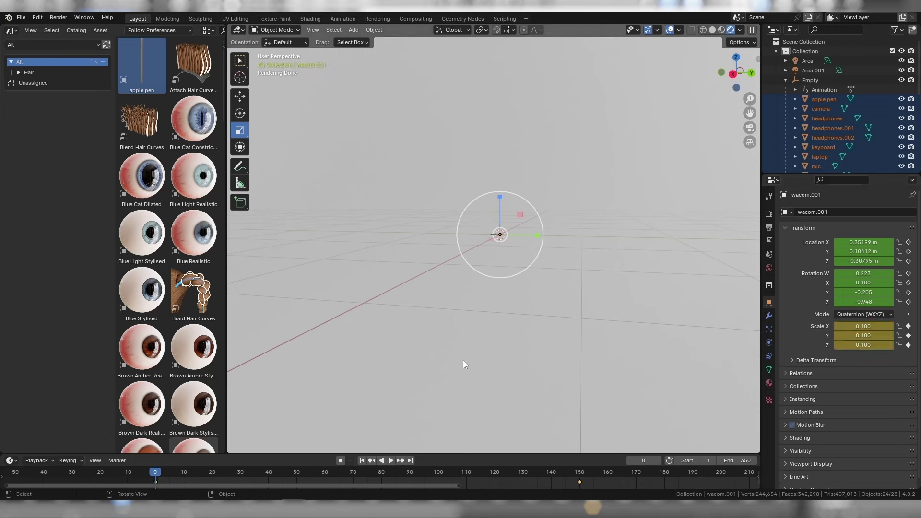
pyautogui.moveTo(159, 472)
pyautogui.mouseDown()
pyautogui.moveTo(372, 475)
pyautogui.moveTo(156, 475)
pyautogui.mouseUp()
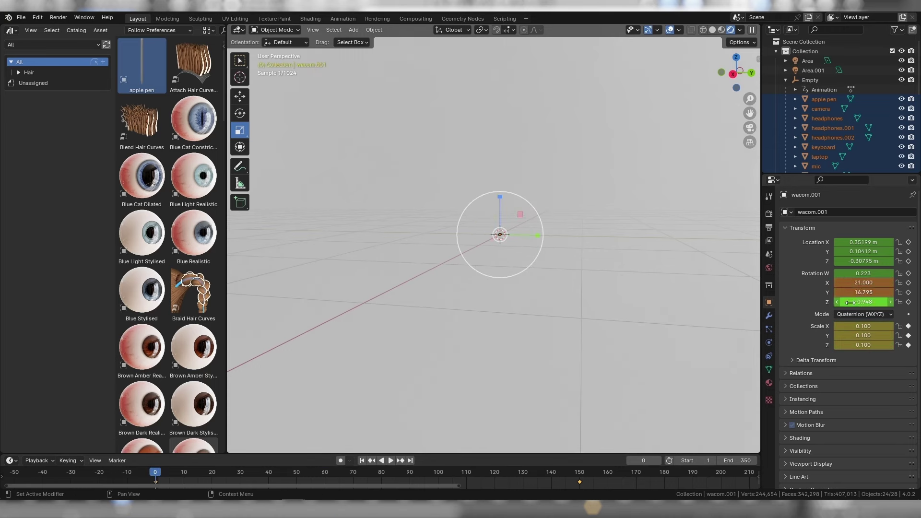
pyautogui.press('i')
pyautogui.moveTo(156, 464); pyautogui.dragTo(456, 476)
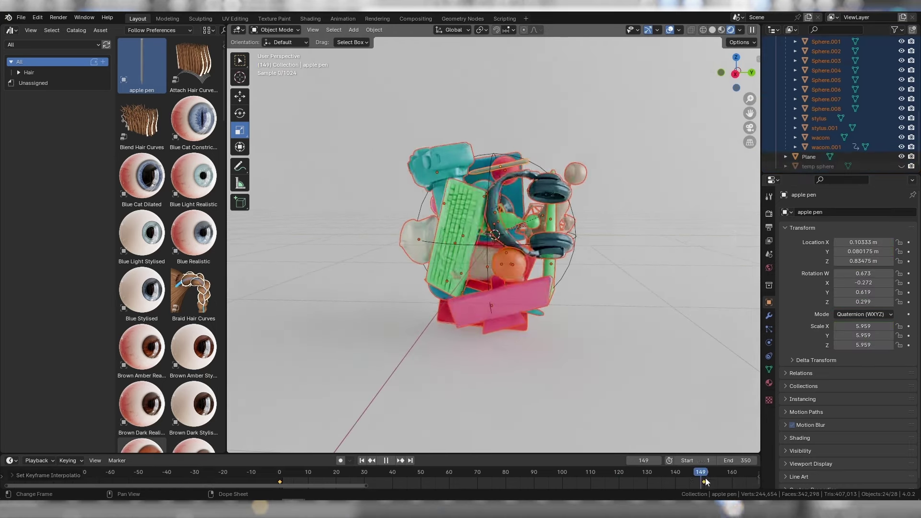
# Give the Empty's keyframes an eased interpolation and replay the animation.
pyautogui.click(385, 460)
pyautogui.keyDown('shift'); pyautogui.click(539, 286); pyautogui.keyUp('shift')
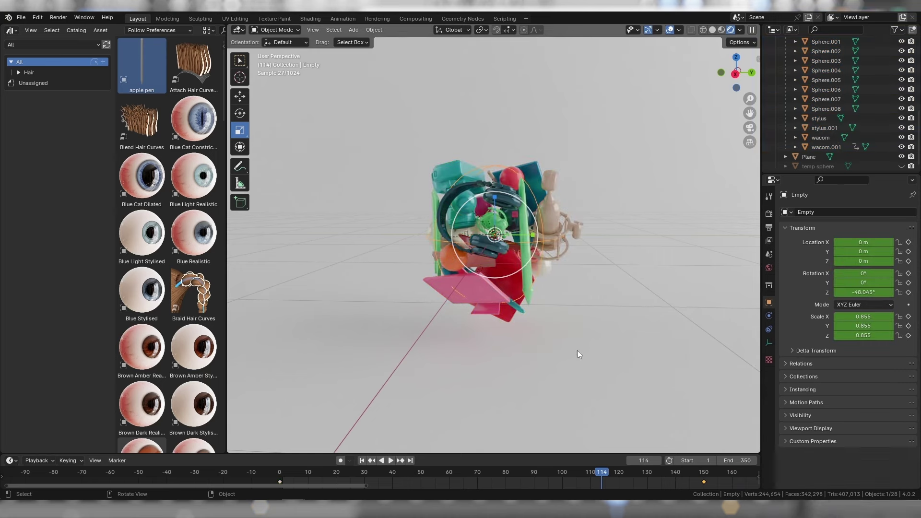
pyautogui.rightClick(281, 479)
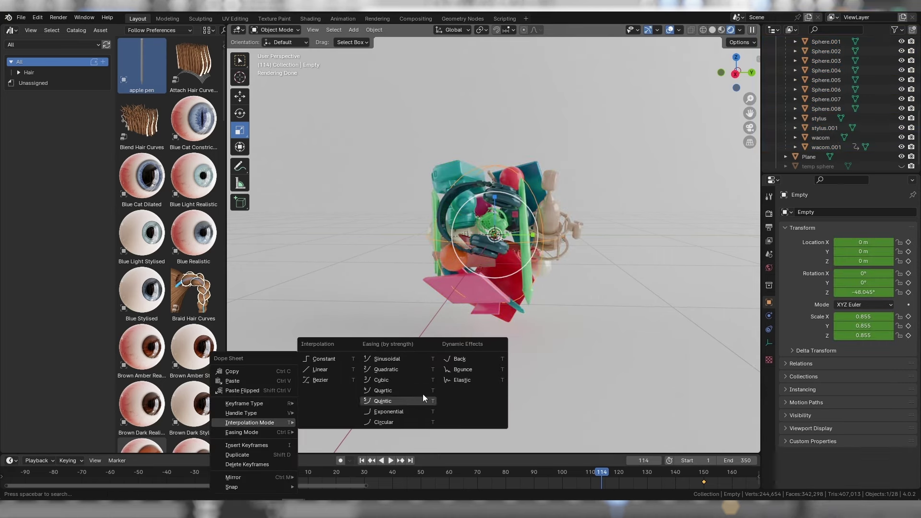
pyautogui.click(492, 369)
pyautogui.click(279, 472)
pyautogui.click(392, 460)
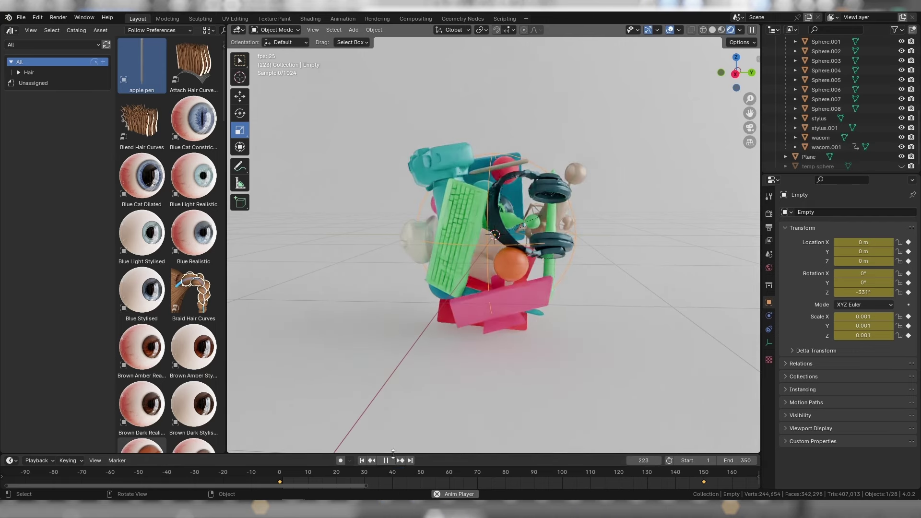
pyautogui.click(385, 460)
# At frame 119, switch the keyframes to a different interpolation and replay the assembly.
pyautogui.moveTo(386, 472); pyautogui.dragTo(616, 471)
pyautogui.rightClick(703, 482)
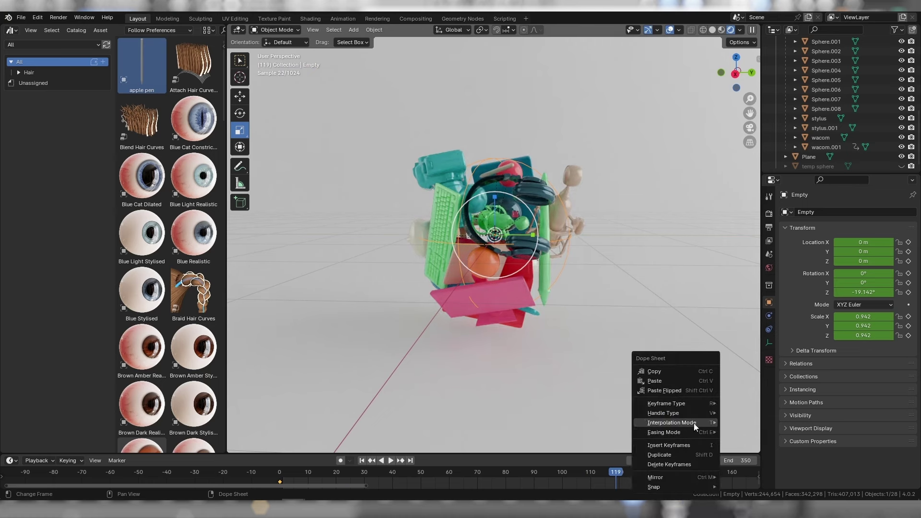
pyautogui.click(599, 359)
pyautogui.click(288, 472)
pyautogui.click(391, 461)
# Tilt the camera gadget at frame 67, spin the headphones 159° around Z, and add a camera.
pyautogui.click(470, 479)
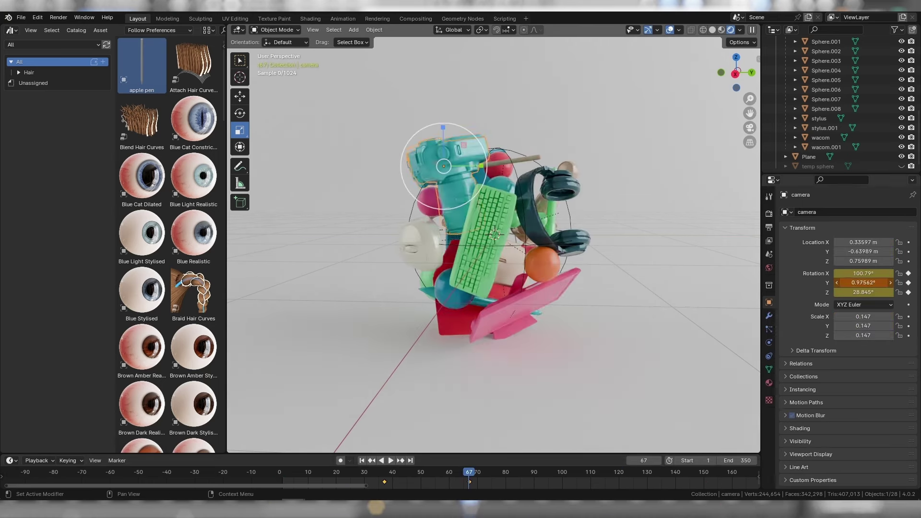
pyautogui.moveTo(864, 292)
pyautogui.mouseDown()
pyautogui.moveTo(844, 292)
pyautogui.moveTo(878, 279)
pyautogui.moveTo(870, 274)
pyautogui.mouseUp()
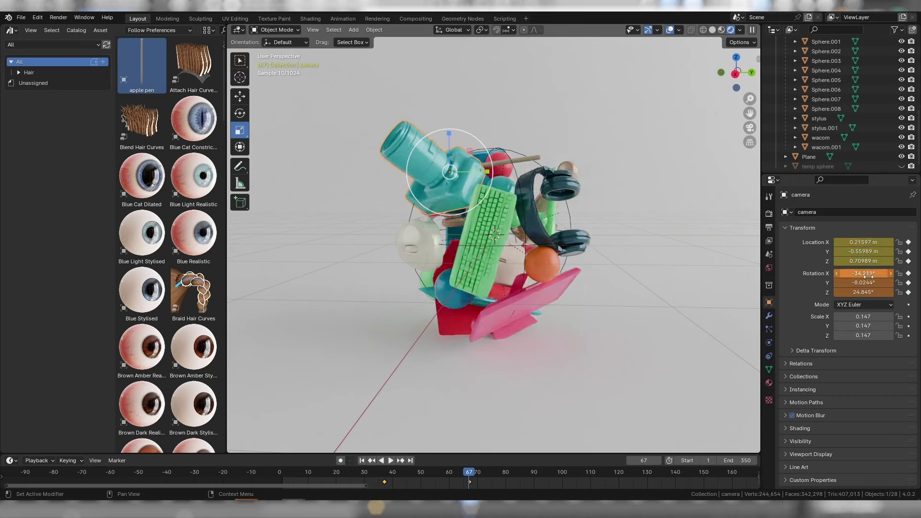
pyautogui.moveTo(469, 479); pyautogui.dragTo(393, 476)
pyautogui.click(435, 192)
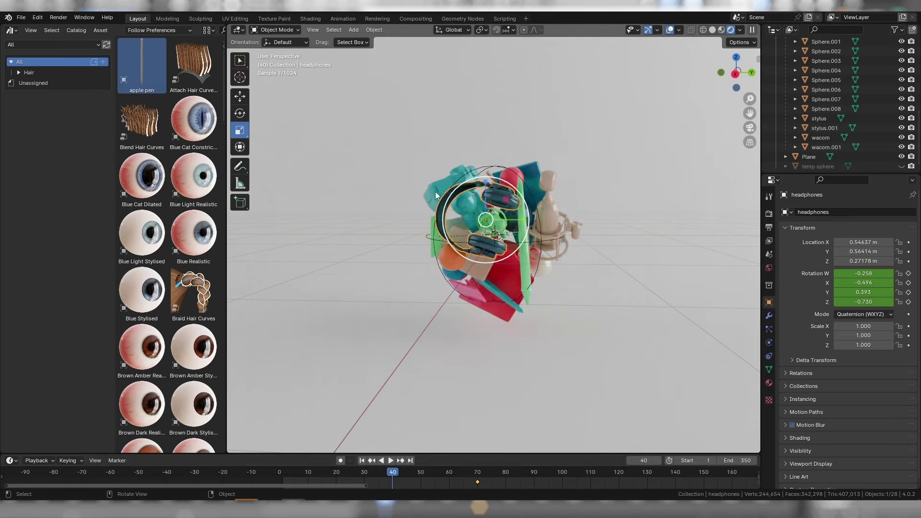
pyautogui.moveTo(493, 191); pyautogui.dragTo(386, 158)
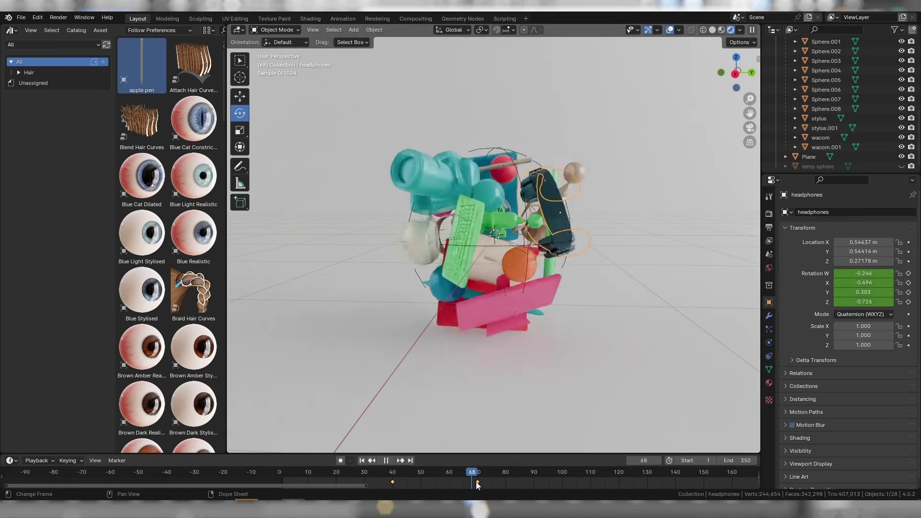
pyautogui.click(758, 59)
# Look through the new camera and preview the animation to frame 149.
pyautogui.click(754, 103)
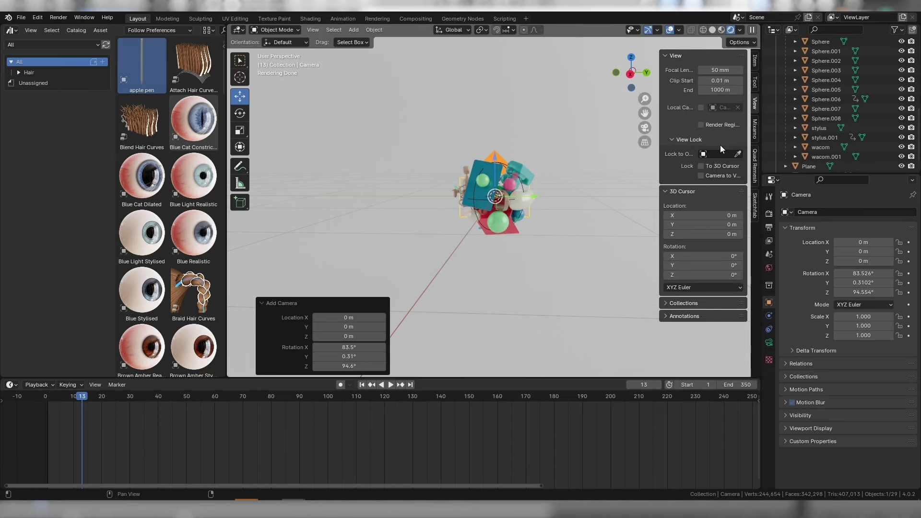
pyautogui.click(645, 127)
pyautogui.scroll(-3, 562, 194)
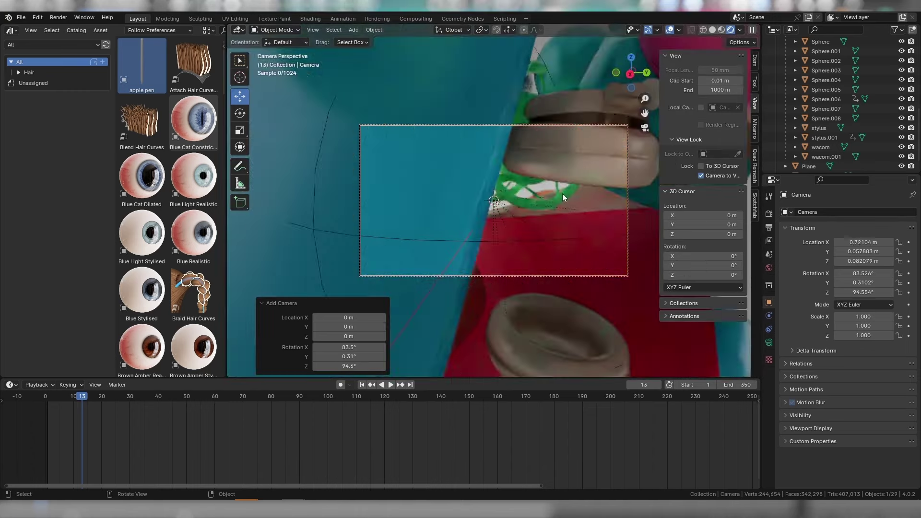
pyautogui.scroll(-4, 560, 191)
pyautogui.moveTo(84, 399); pyautogui.dragTo(469, 430)
pyautogui.scroll(-5, 513, 194)
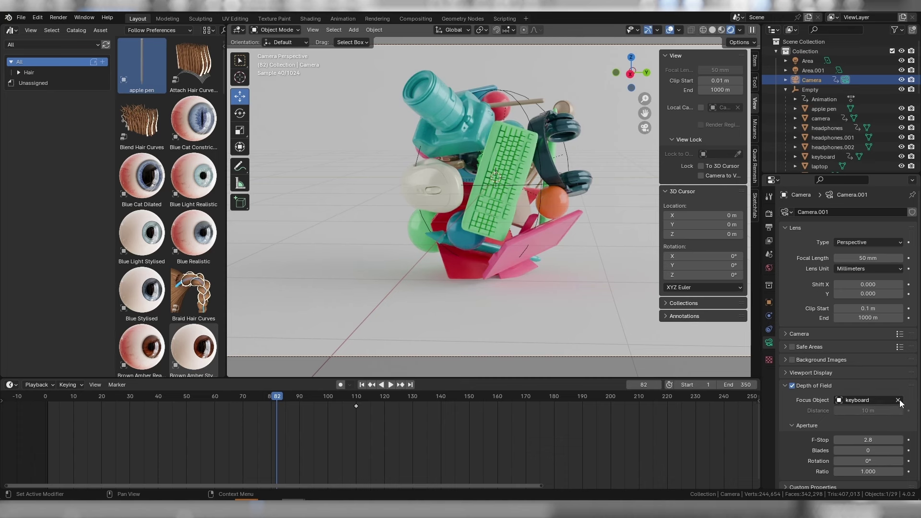
# Enable depth of field with F-Stop 0.1 and 8.6 m focus, and set world strength 0.300.
pyautogui.click(898, 400)
pyautogui.moveTo(881, 439); pyautogui.dragTo(815, 440)
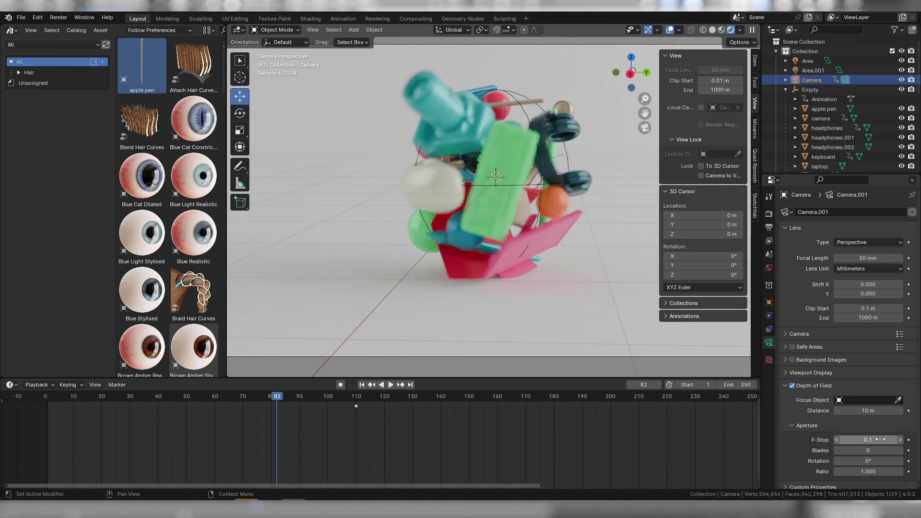
pyautogui.moveTo(871, 411); pyautogui.dragTo(844, 411)
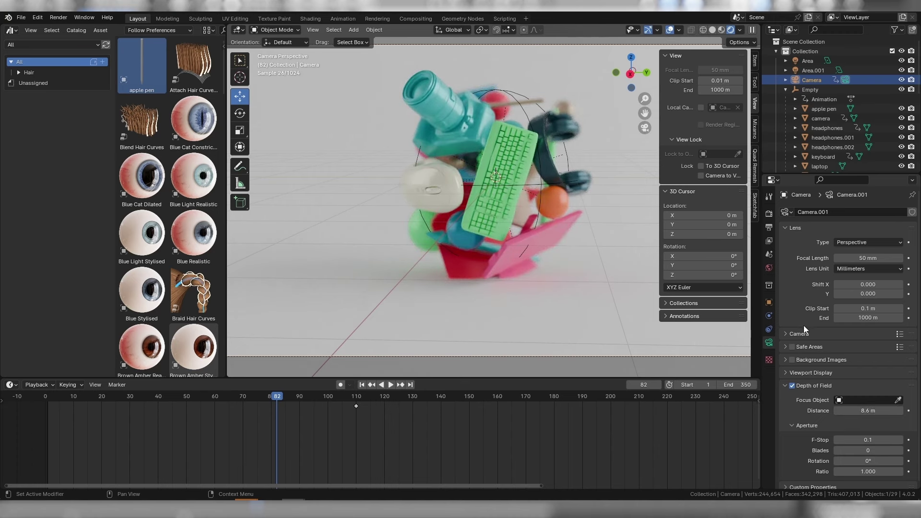
pyautogui.moveTo(871, 440); pyautogui.dragTo(897, 440)
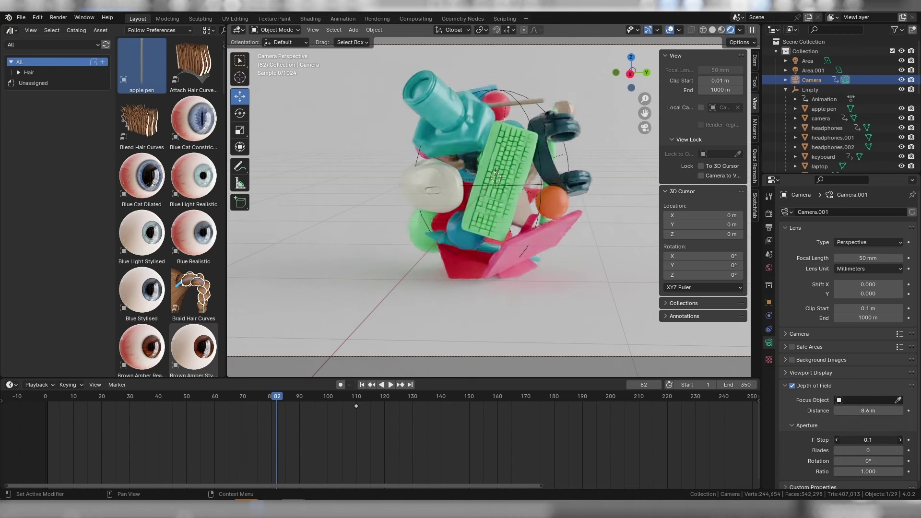
pyautogui.write('.3')
pyautogui.press('Return')
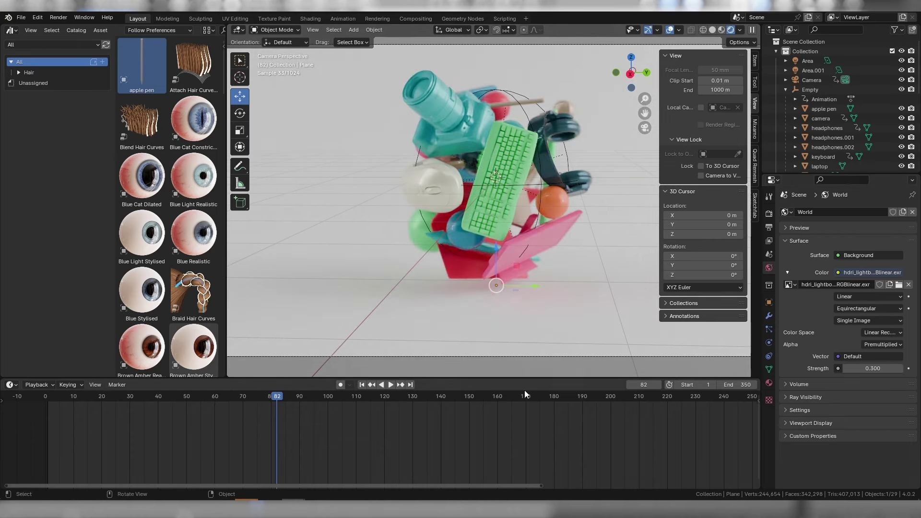
# Replay the animation from frame 0 and switch to a different render engine.
pyautogui.moveTo(278, 398)
pyautogui.mouseDown()
pyautogui.moveTo(597, 435)
pyautogui.moveTo(168, 385)
pyautogui.moveTo(38, 385)
pyautogui.moveTo(131, 407)
pyautogui.moveTo(258, 416)
pyautogui.mouseUp()
pyautogui.press('space')
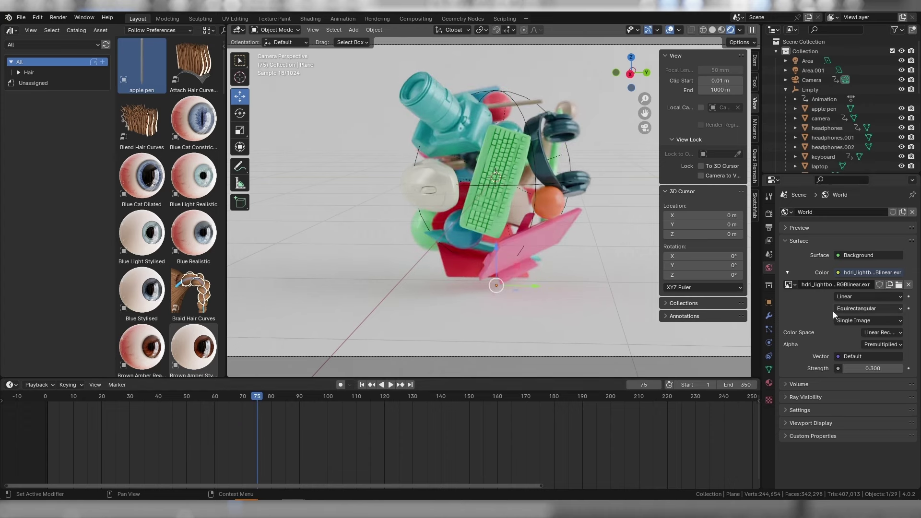
pyautogui.click(769, 213)
pyautogui.click(858, 212)
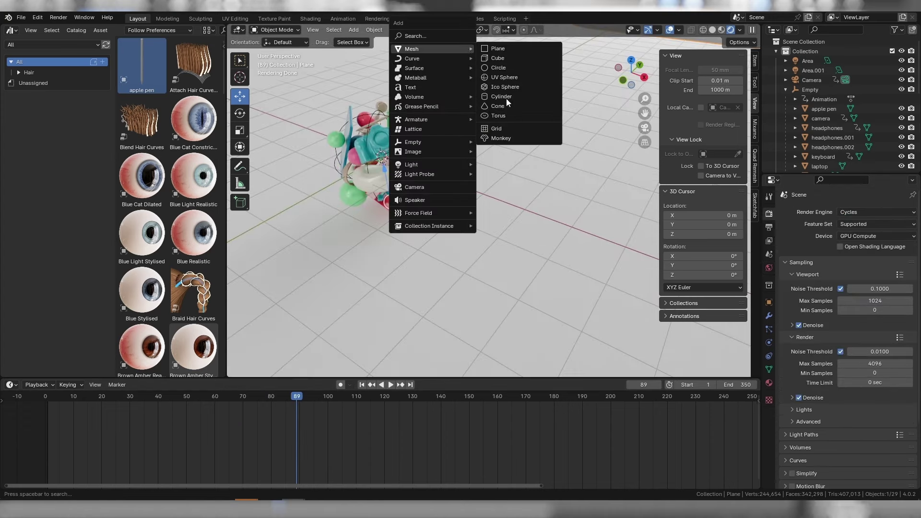
# Add a torus ring (1.9 m major, 0.14 m minor radius), tilt it, and parent it to the Empty.
pyautogui.click(509, 115)
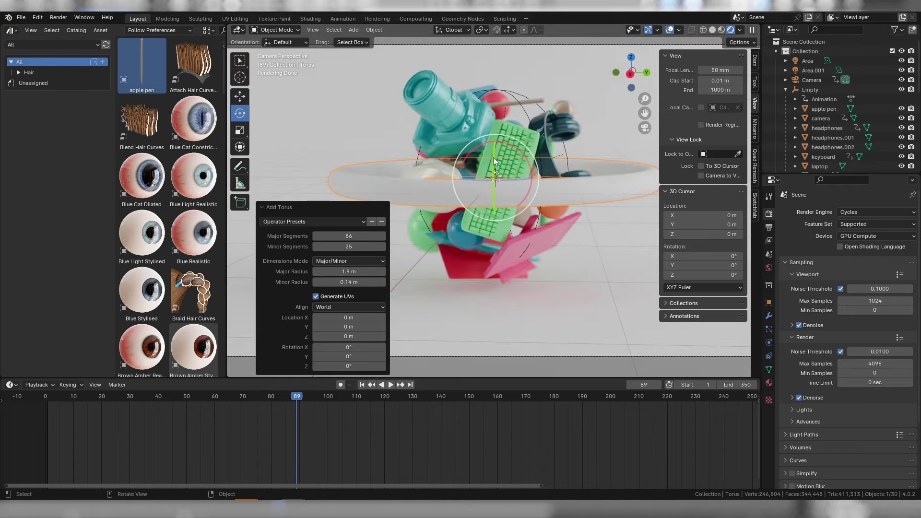
pyautogui.moveTo(493, 157); pyautogui.dragTo(594, 142)
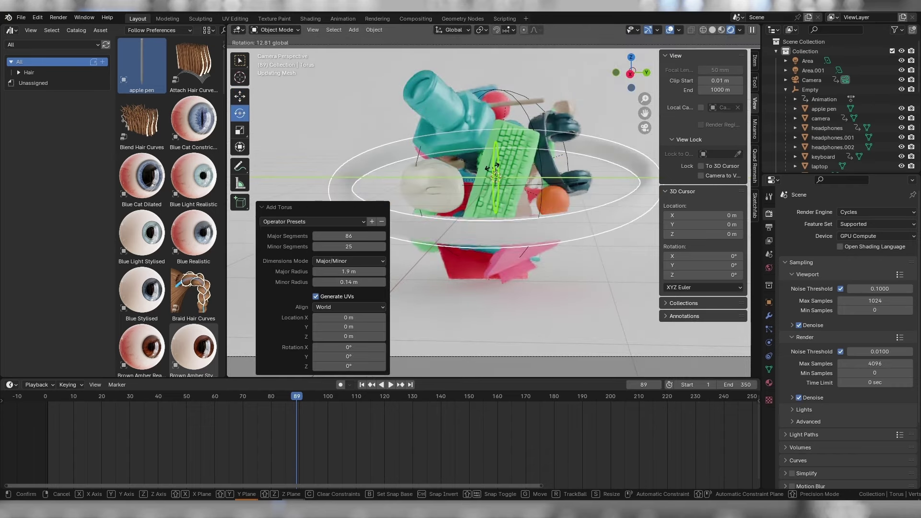
pyautogui.keyDown('shift'); pyautogui.click(525, 111); pyautogui.keyUp('shift')
pyautogui.rightClick(524, 111)
pyautogui.click(560, 200)
pyautogui.click(603, 213)
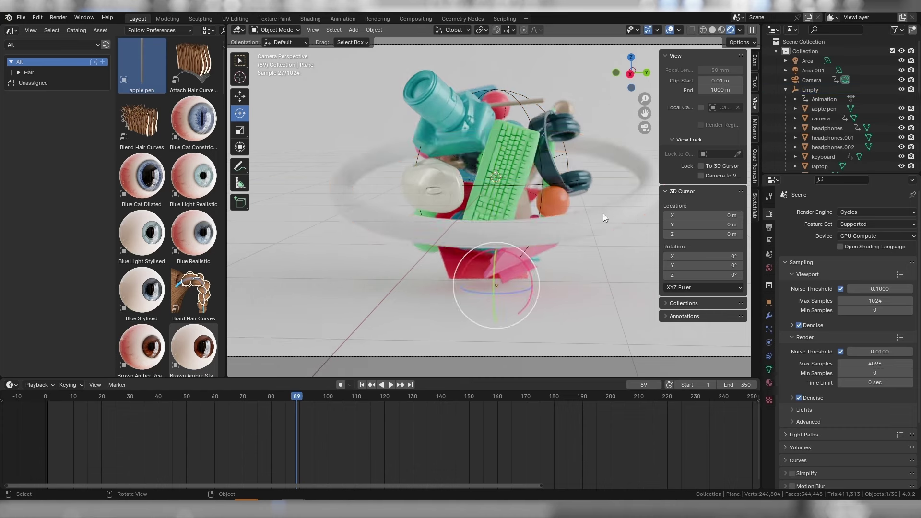
# Give the torus a new material with emission strength 1000.
pyautogui.click(769, 383)
pyautogui.click(838, 253)
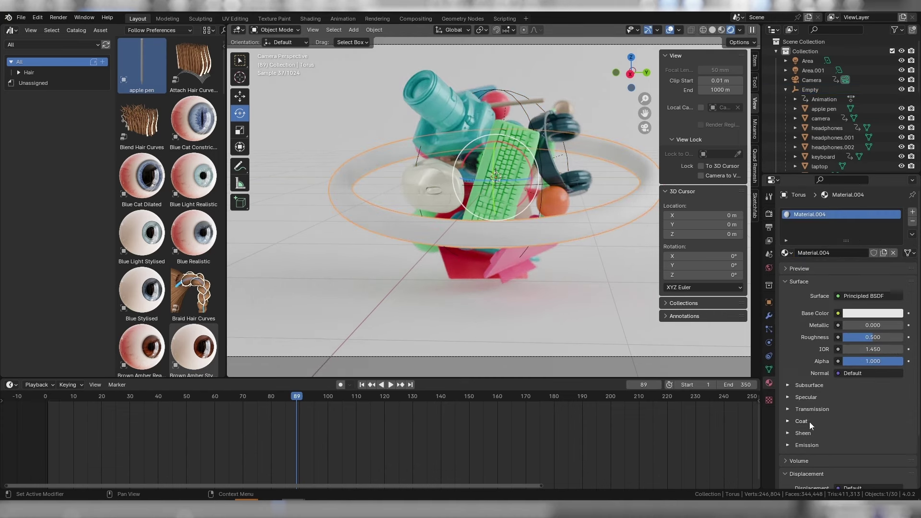
pyautogui.scroll(-3, 808, 417)
pyautogui.click(806, 384)
pyautogui.click(868, 408)
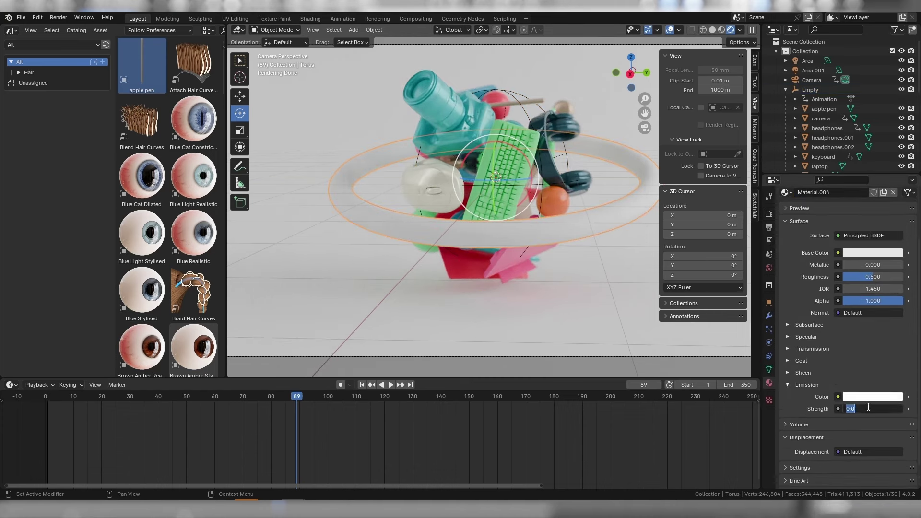
pyautogui.write('00')
pyautogui.press('Return')
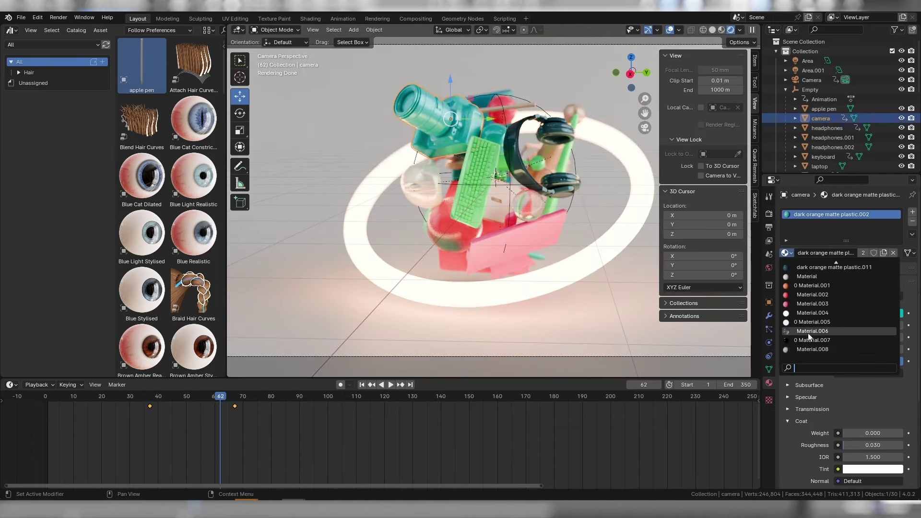
# Give the camera gadget its own glass material with roughness about 0.366 and a pale cyan tint.
pyautogui.click(808, 333)
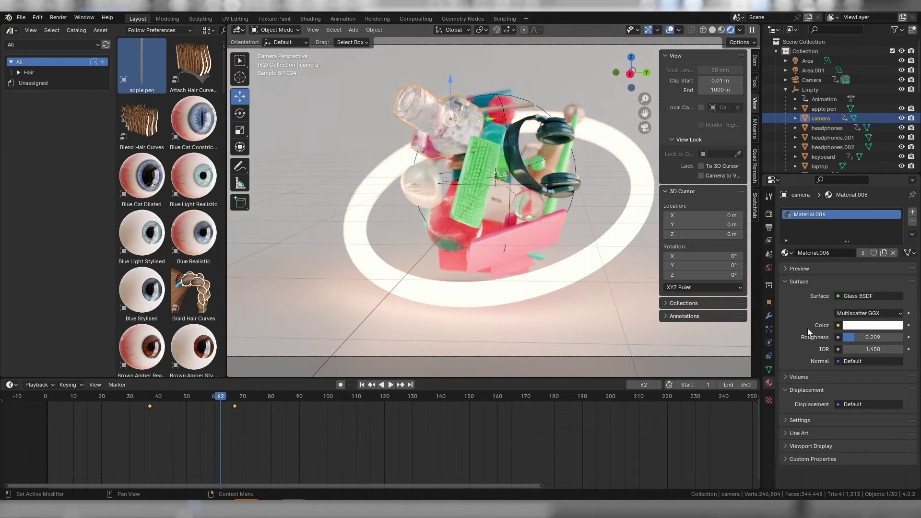
pyautogui.click(882, 252)
pyautogui.moveTo(861, 337); pyautogui.dragTo(870, 338)
pyautogui.click(886, 326)
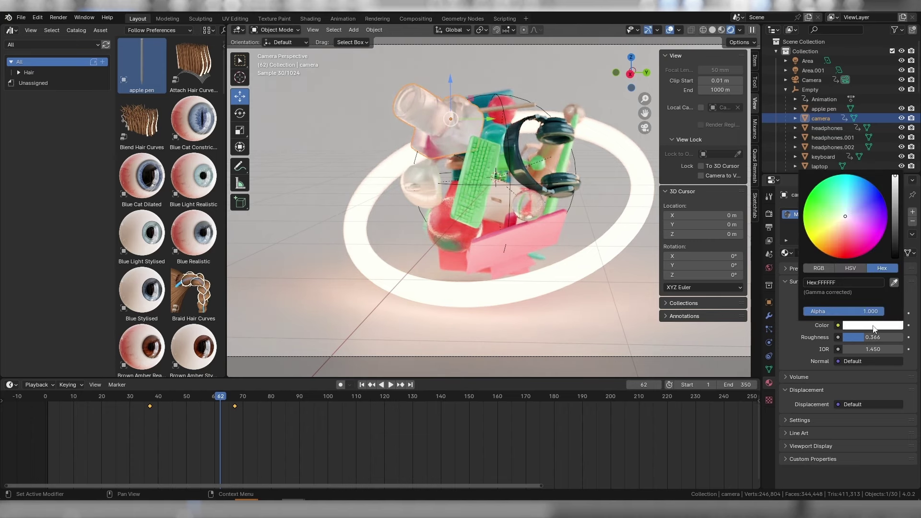
pyautogui.moveTo(842, 215); pyautogui.dragTo(842, 205)
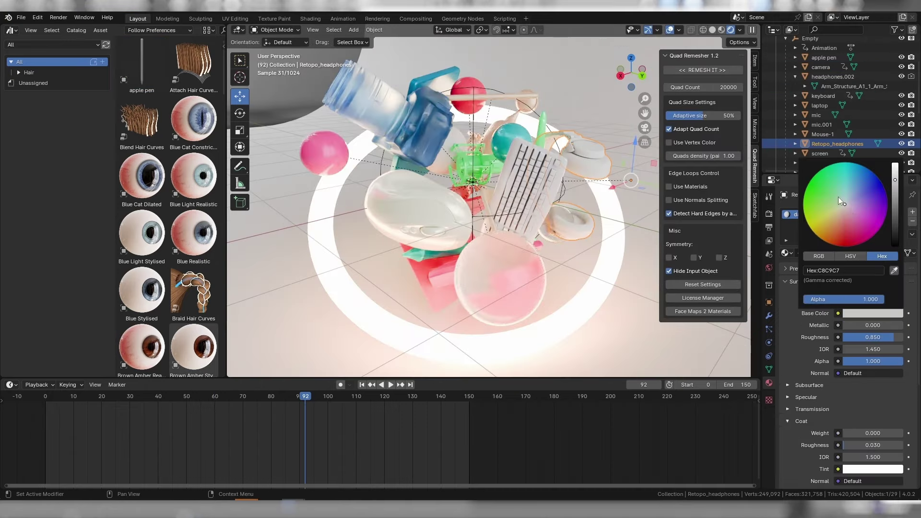
# Recolour the headphones purple and move the sphere along the Y axis.
pyautogui.moveTo(838, 198); pyautogui.dragTo(873, 212)
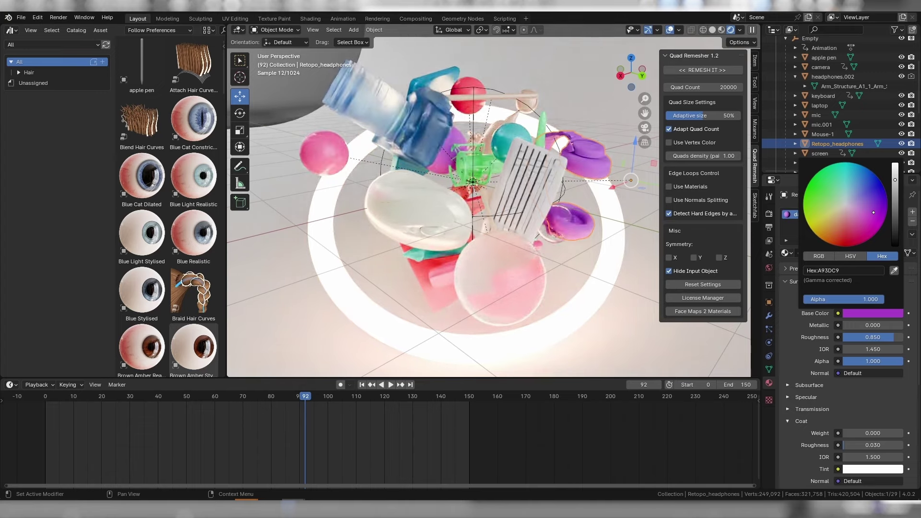
pyautogui.click(820, 163)
pyautogui.moveTo(622, 240)
pyautogui.mouseDown(button='middle')
pyautogui.moveTo(463, 236)
pyautogui.moveTo(581, 260)
pyautogui.moveTo(609, 197)
pyautogui.mouseUp(button='middle')
pyautogui.press('g')
pyautogui.press('y')
pyautogui.click(465, 251)
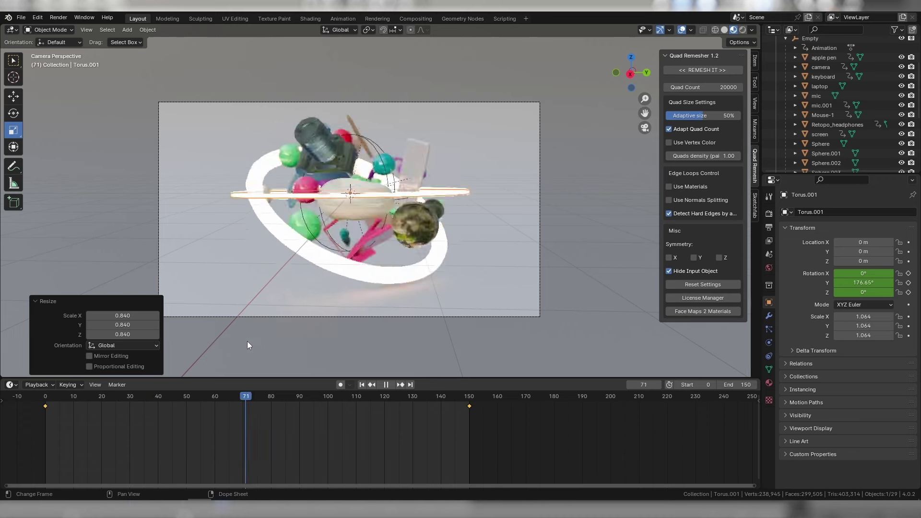
# Lower the floor plane to about Z −1.59 m and review render0000-0150 in the video player.
pyautogui.click(473, 241)
pyautogui.press('space')
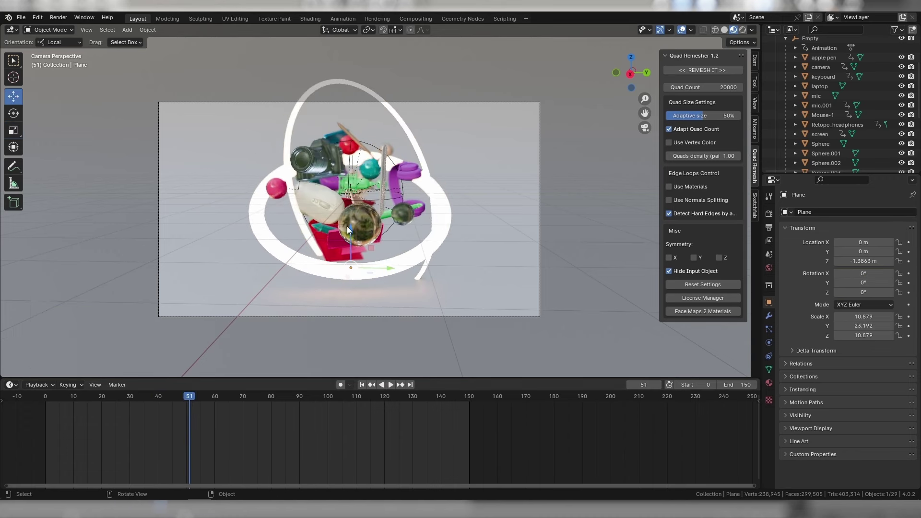
pyautogui.moveTo(348, 227); pyautogui.dragTo(350, 243)
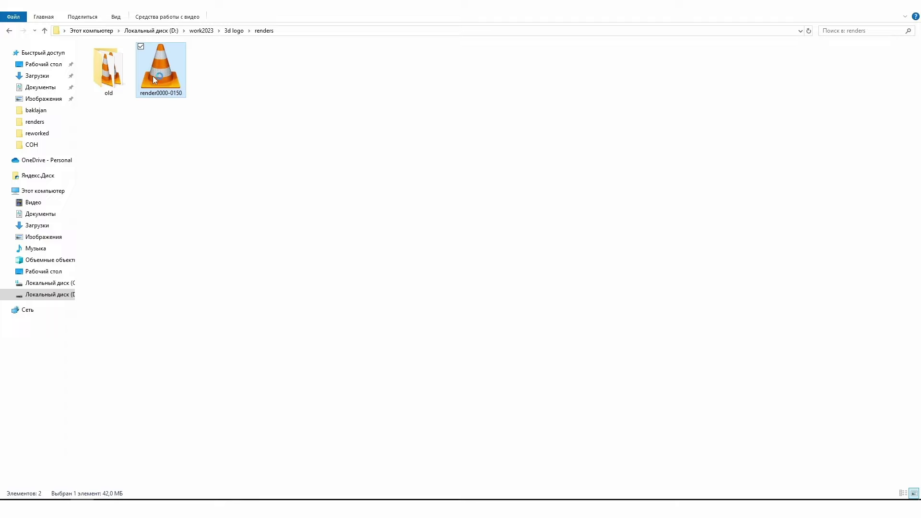
pyautogui.doubleClick(152, 75)
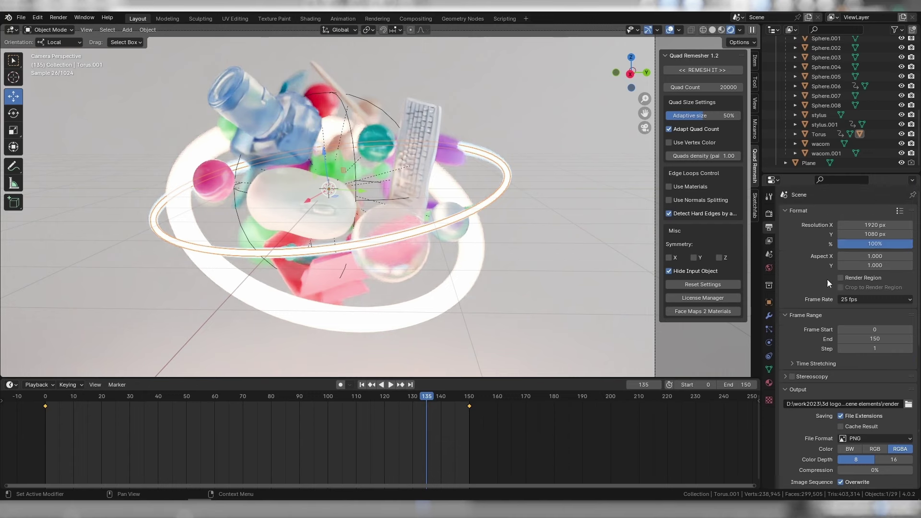
pyautogui.click(28, 19)
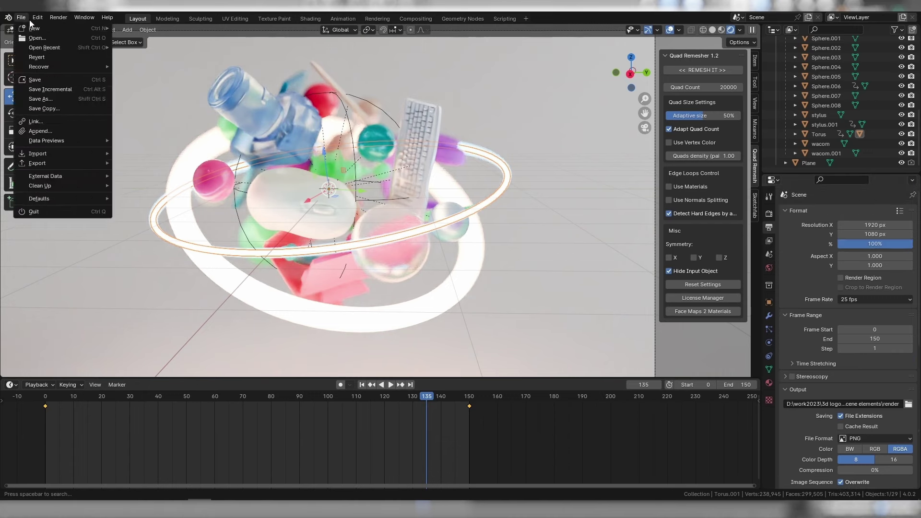
# Save logo sphere.blend and render the full animation to image files.
pyautogui.click(37, 80)
pyautogui.scroll(-2, 853, 360)
pyautogui.scroll(-2, 853, 360)
pyautogui.scroll(-1, 853, 359)
pyautogui.scroll(-2, 854, 360)
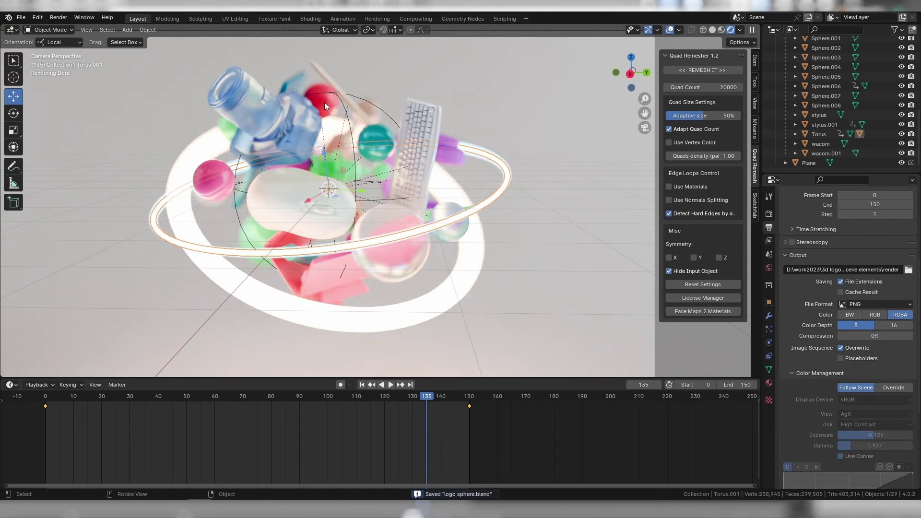
pyautogui.click(59, 17)
pyautogui.click(72, 39)
# In a Video Editing workspace, add a colour strip spanning frames 0–151 under the render on channel 3.
pyautogui.click(525, 20)
pyautogui.moveTo(488, 74)
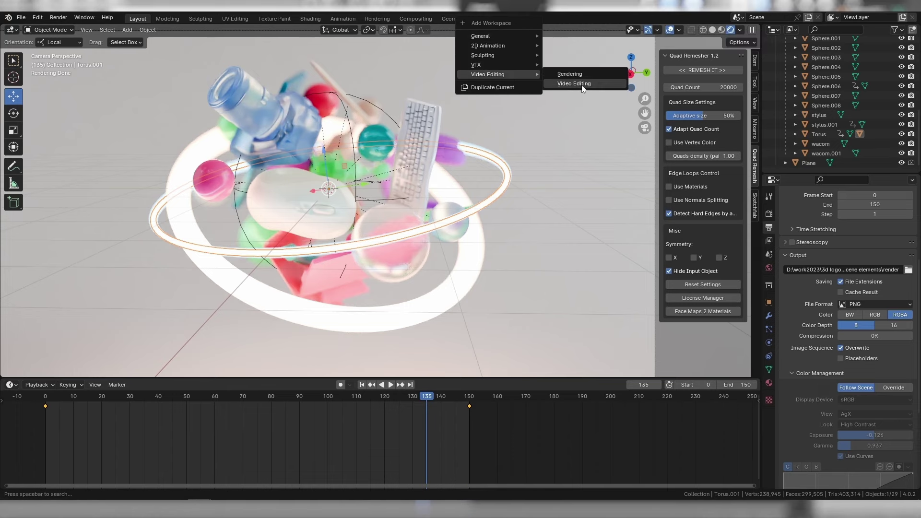
pyautogui.click(580, 84)
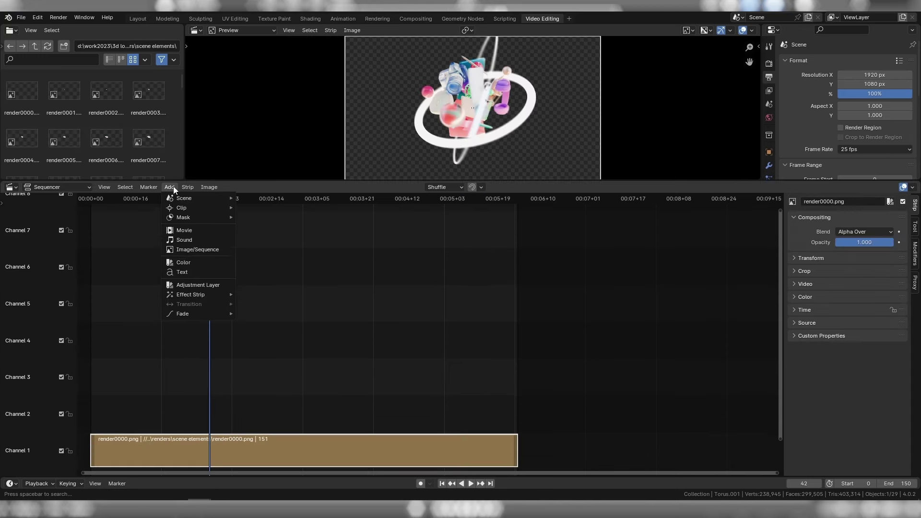
pyautogui.click(203, 263)
pyautogui.moveTo(279, 424); pyautogui.dragTo(517, 424)
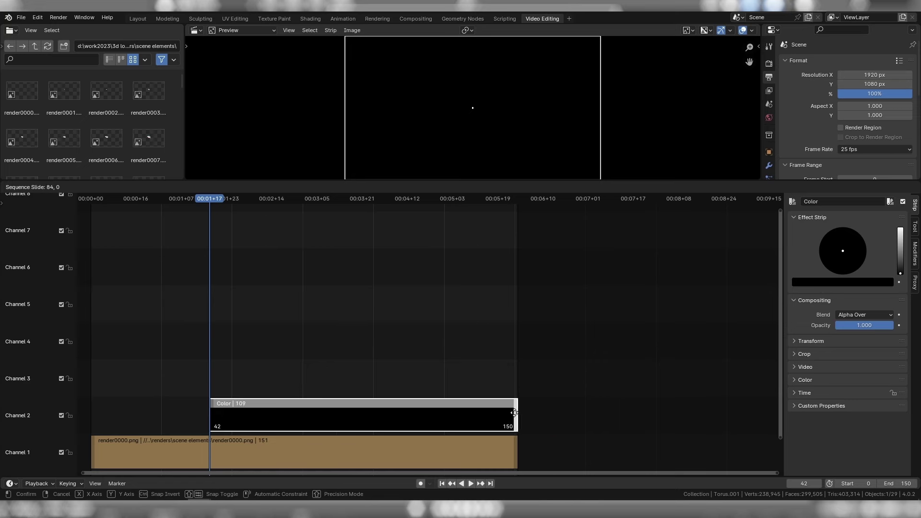
pyautogui.moveTo(211, 424); pyautogui.dragTo(91, 424)
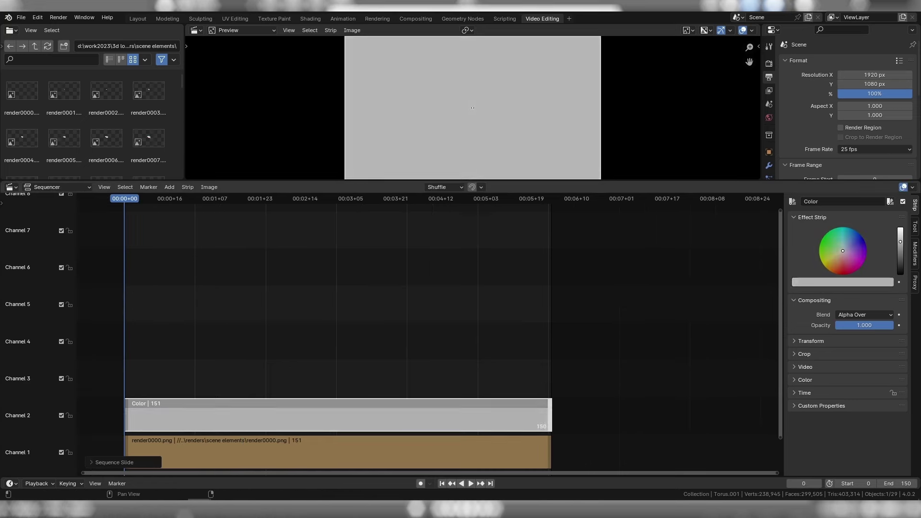
pyautogui.moveTo(259, 451); pyautogui.dragTo(267, 351)
pyautogui.click(258, 349)
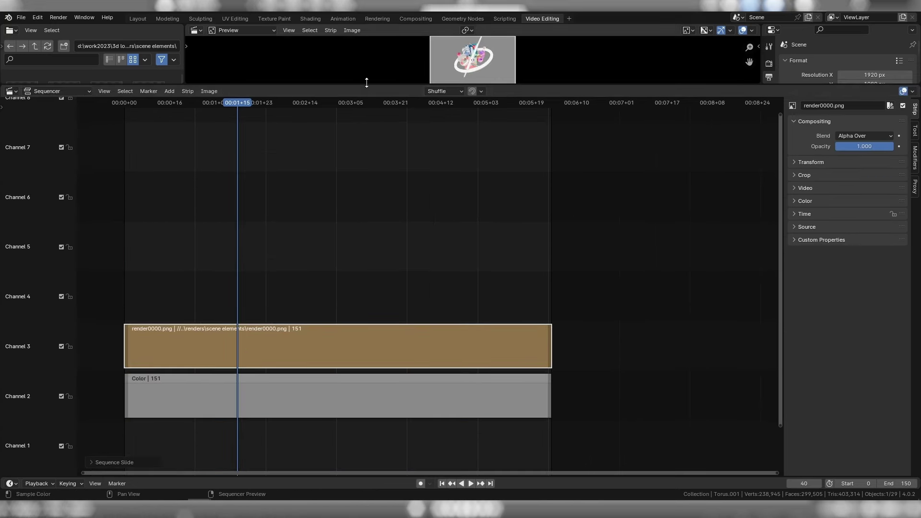
# Enlarge the preview and sequencer areas and play the edit over the peach background.
pyautogui.moveTo(367, 83); pyautogui.dragTo(367, 406)
pyautogui.moveTo(237, 432); pyautogui.dragTo(138, 432)
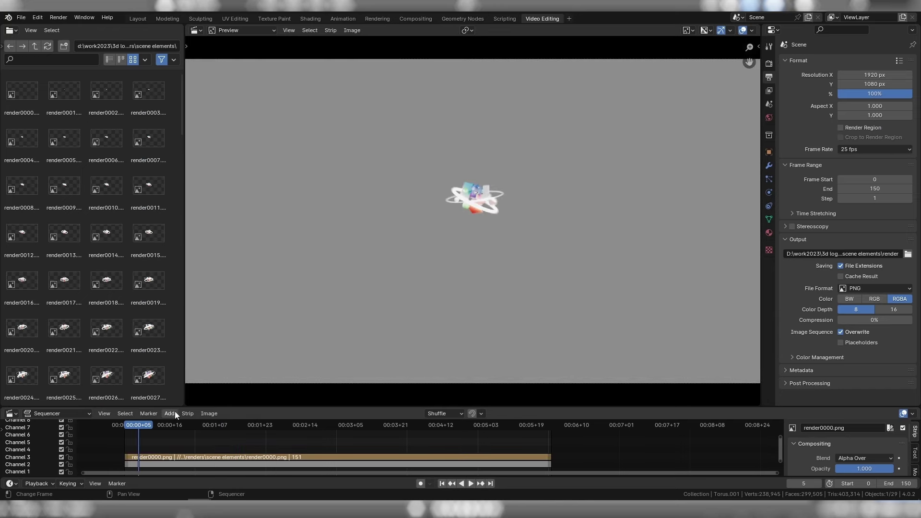
pyautogui.moveTo(367, 406); pyautogui.dragTo(367, 363)
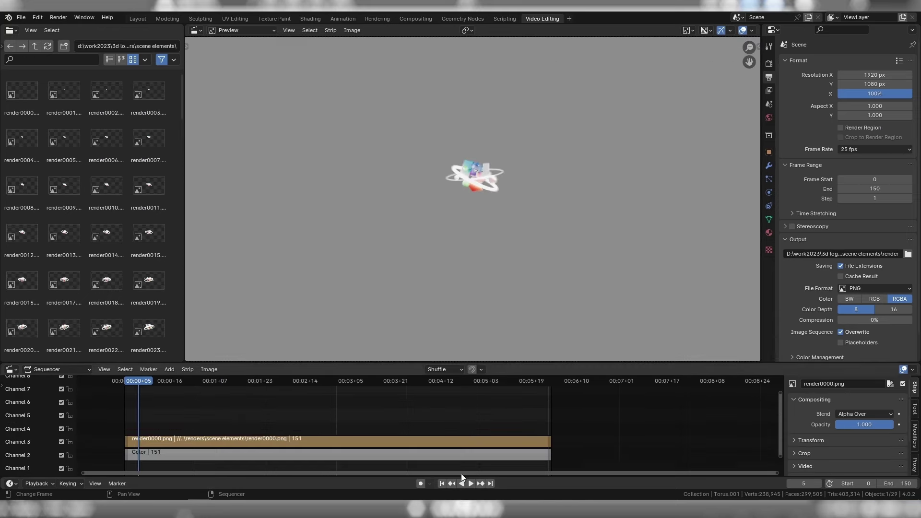
pyautogui.press('space')
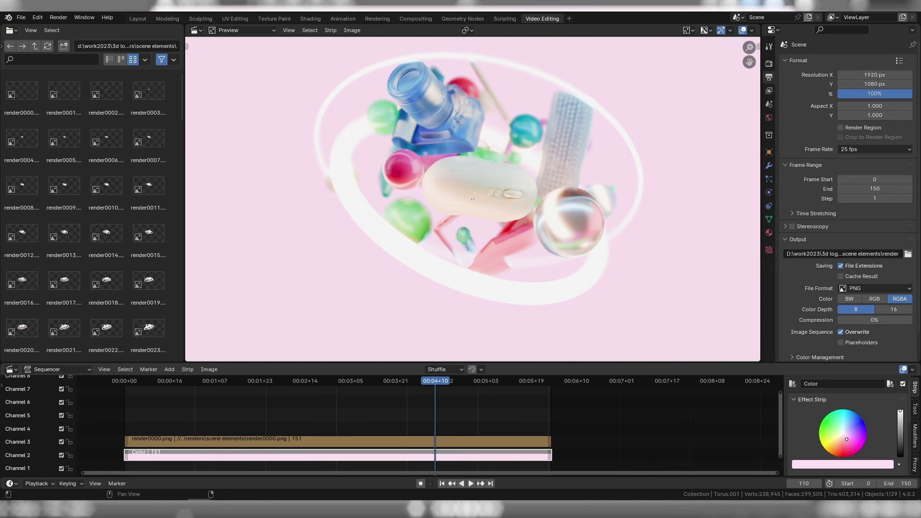
pyautogui.press('space')
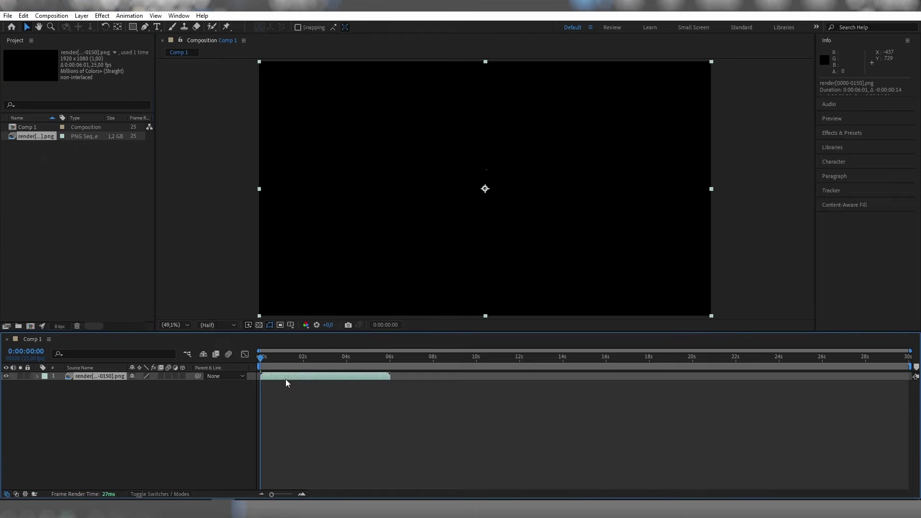
# Add a pastel solid, recolour it, and duplicate it with a later start time.
pyautogui.moveTo(264, 360); pyautogui.dragTo(332, 361)
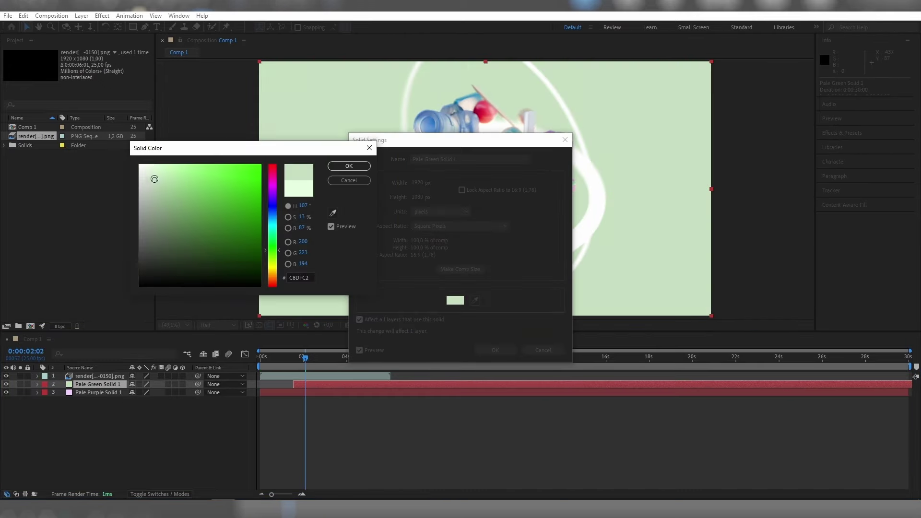
pyautogui.click(81, 16)
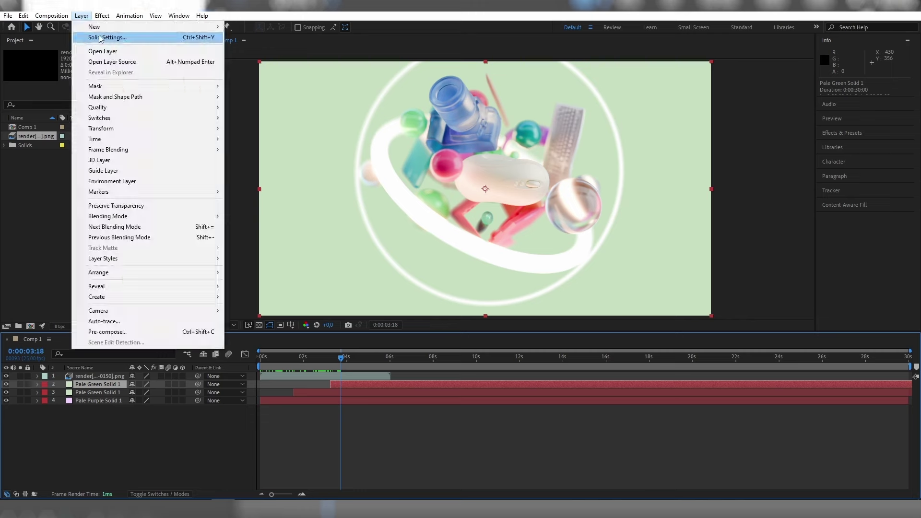
pyautogui.click(100, 37)
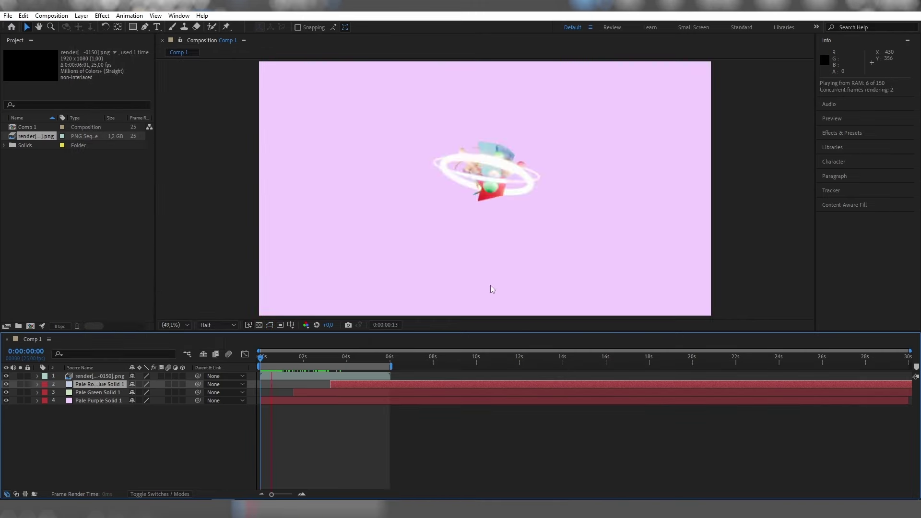
pyautogui.hotkey('ctrl', 'd')
pyautogui.moveTo(372, 384)
pyautogui.mouseDown()
pyautogui.moveTo(343, 380)
pyautogui.moveTo(376, 380)
pyautogui.mouseUp()
# Recolour the solid copy light gray, duplicate it, and recolour another solid.
pyautogui.hotkey('ctrl', 'shift', 'y')
pyautogui.press('Return')
pyautogui.press('Return')
pyautogui.hotkey('ctrl', 'd')
pyautogui.hotkey('ctrl', 'shift', 'y')
pyautogui.press('Return')
pyautogui.press('Return')
# Freeze the render layer on a still frame.
pyautogui.click(382, 376)
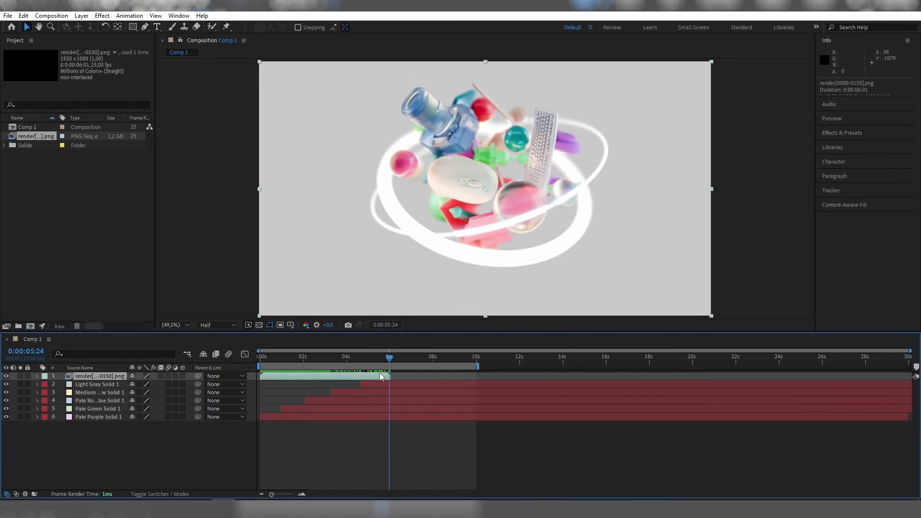
pyautogui.rightClick(381, 376)
pyautogui.click(518, 158)
# Add a Gradient Ramp to Light Gray Solid 1 running from white to light cyan.
pyautogui.click(95, 400)
pyautogui.click(102, 16)
pyautogui.click(259, 288)
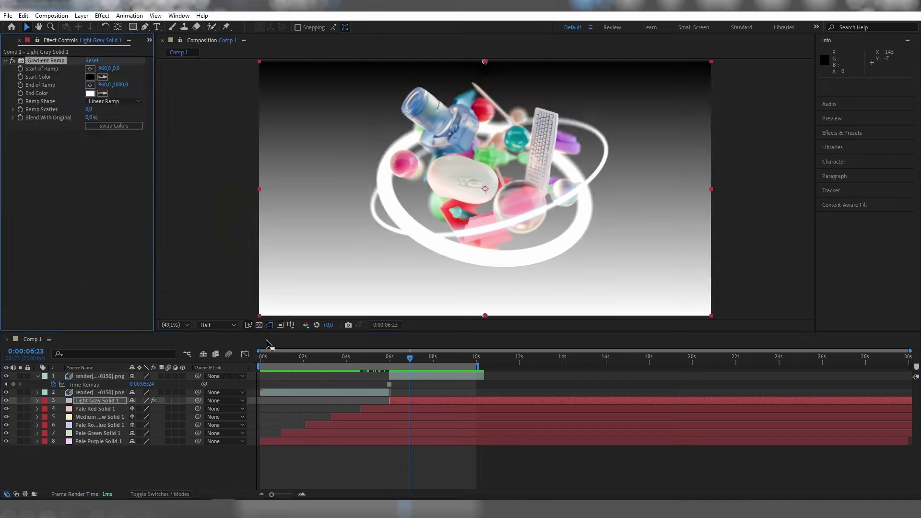
pyautogui.click(89, 77)
pyautogui.click(144, 166)
pyautogui.click(349, 166)
pyautogui.click(89, 93)
pyautogui.moveTo(274, 259); pyautogui.dragTo(191, 174)
# Blend the old film noise footage in Add mode, start the work area at 0, and preview.
pyautogui.click(349, 166)
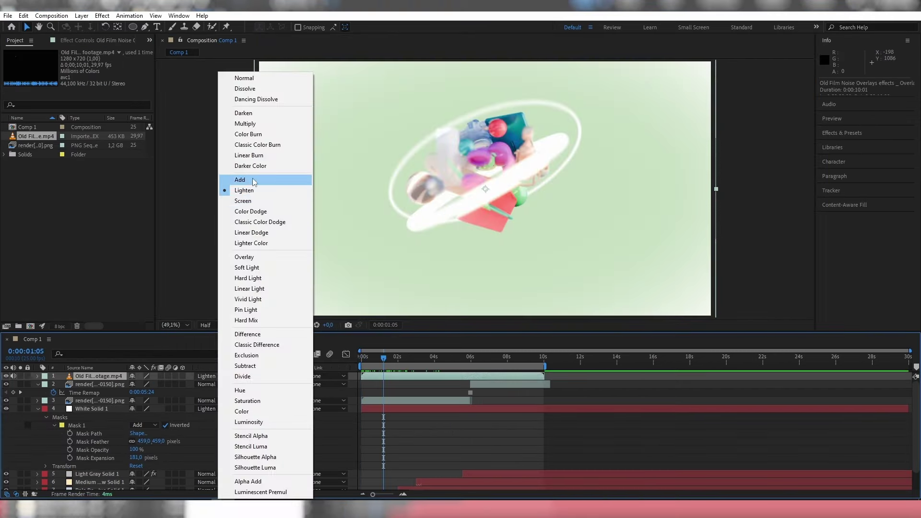
pyautogui.click(240, 179)
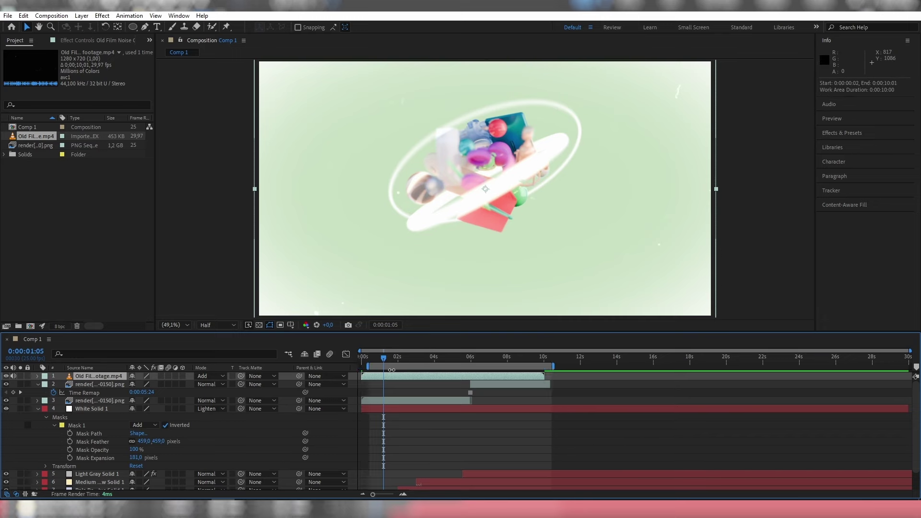
pyautogui.moveTo(392, 370); pyautogui.dragTo(383, 370)
pyautogui.press('space')
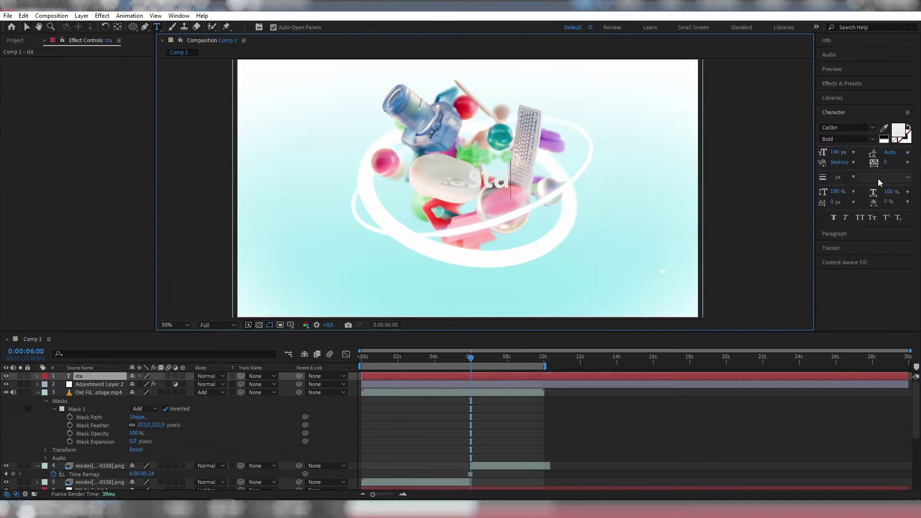
# Type the author's name into the text layer and finish editing it.
pyautogui.write('V MOROZOV')
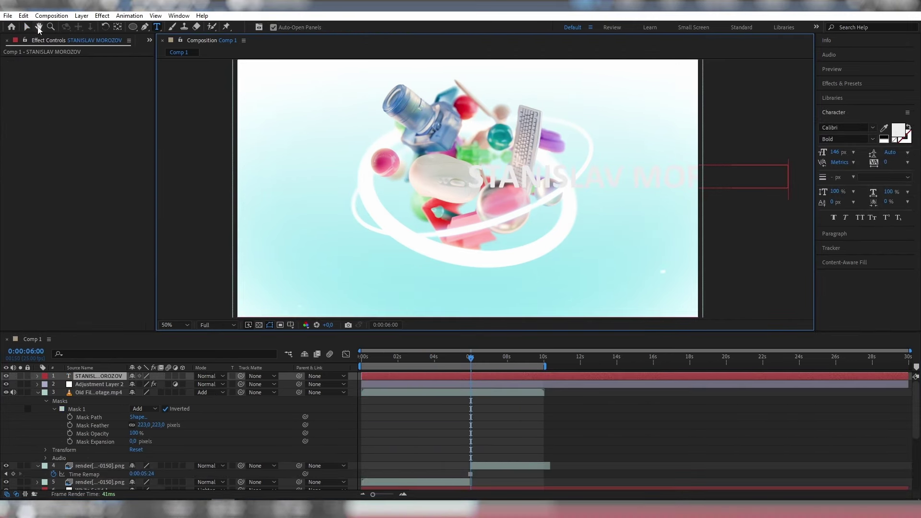
pyautogui.click(580, 408)
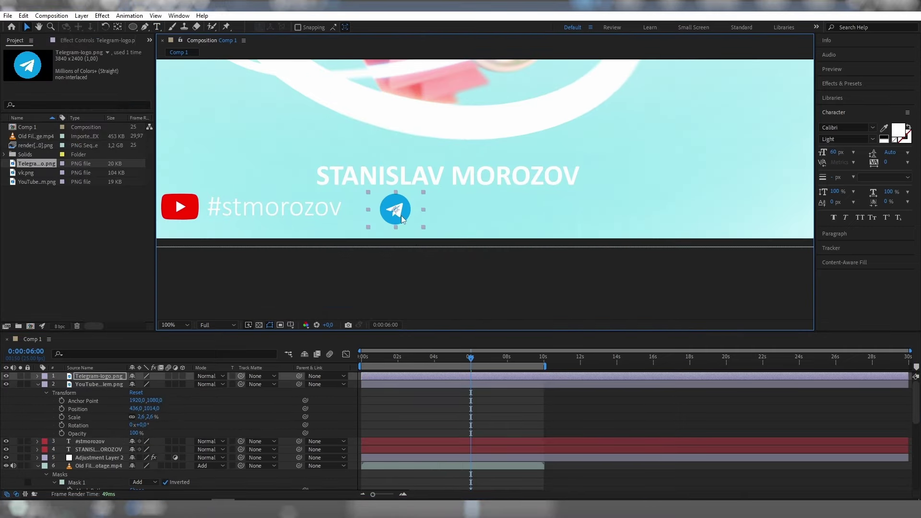